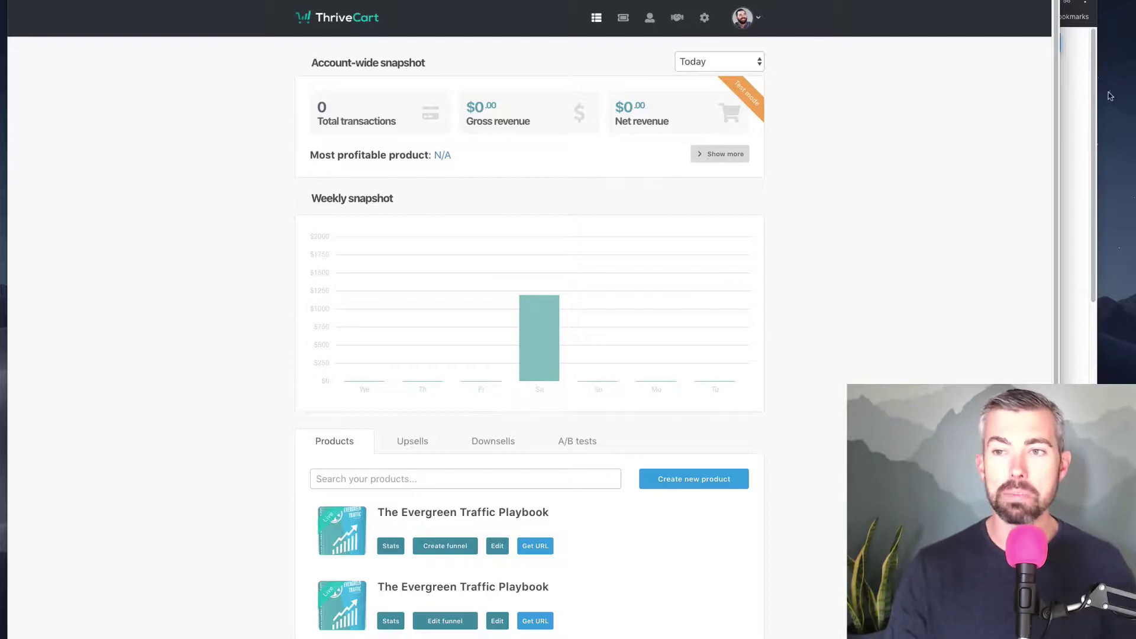
Look over the ManyChat home page and its pricing plans
left_click(1084, 83)
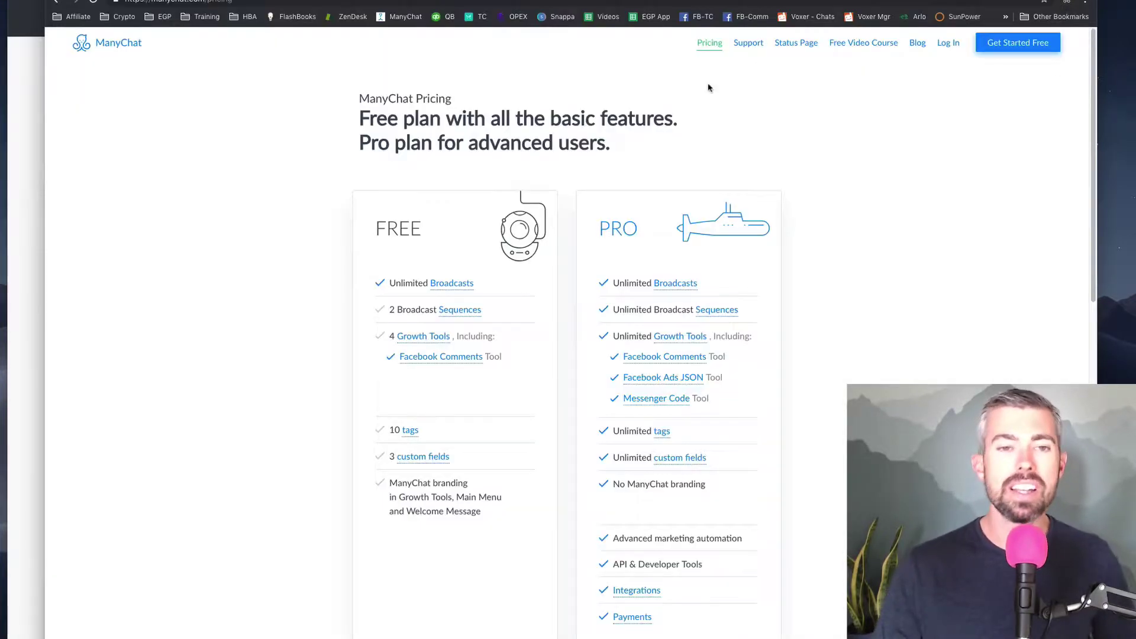
left_click(130, 48)
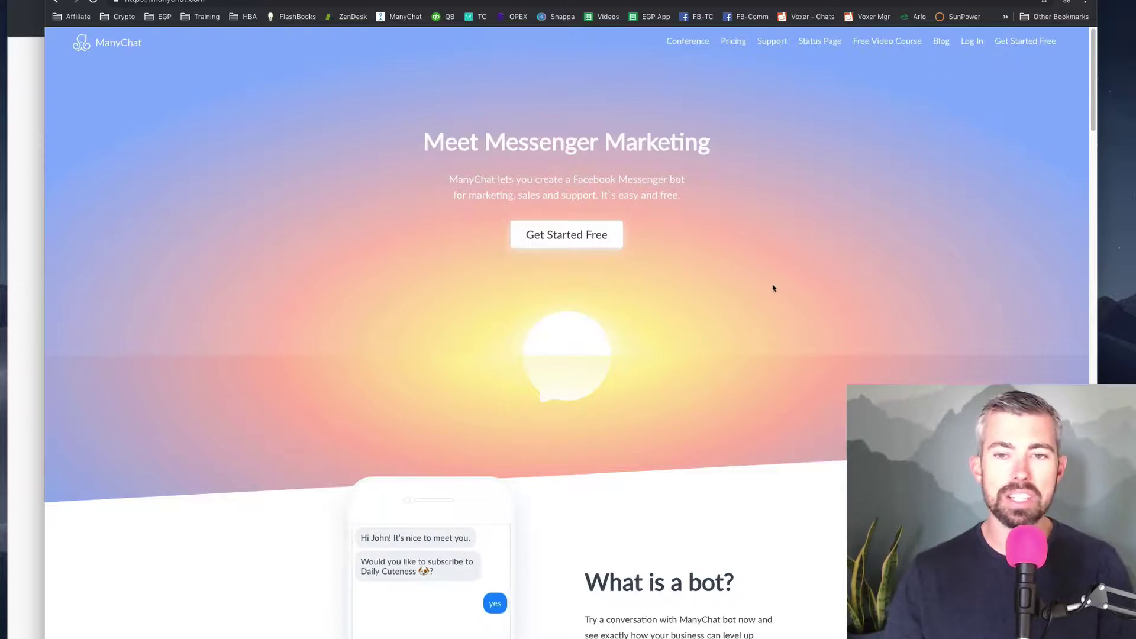
left_click(733, 45)
scroll(368, 361, "down", 5)
scroll(408, 480, "down", 3)
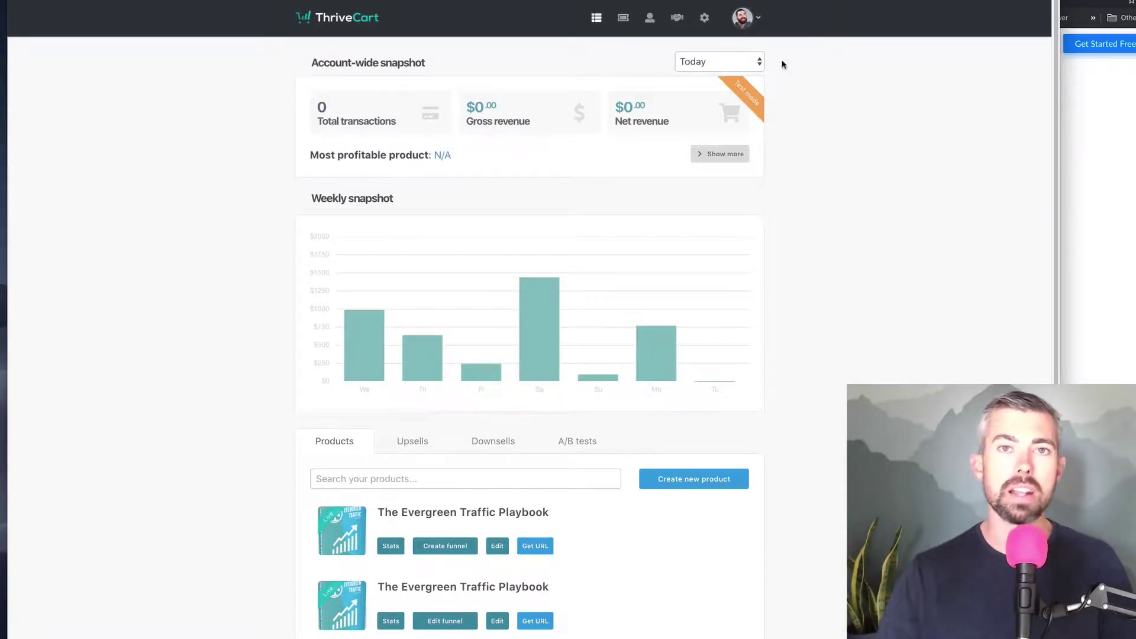
Start the Zapier integration from ThriveCart's Integrations > Fulfillment services settings
left_click(696, 30)
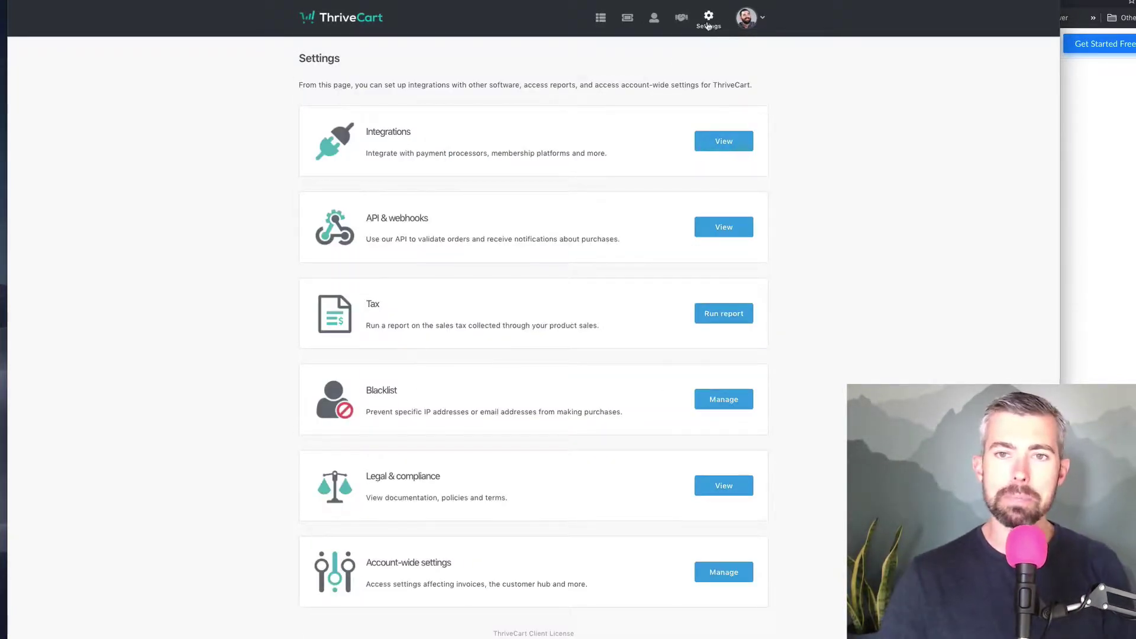
left_click(719, 141)
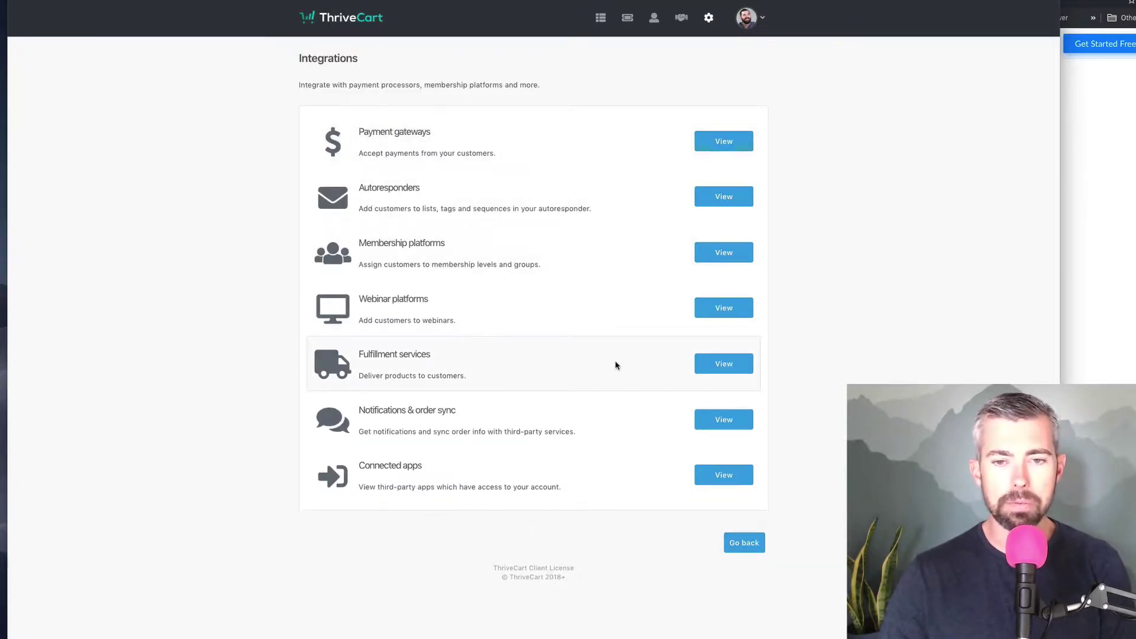
left_click(717, 365)
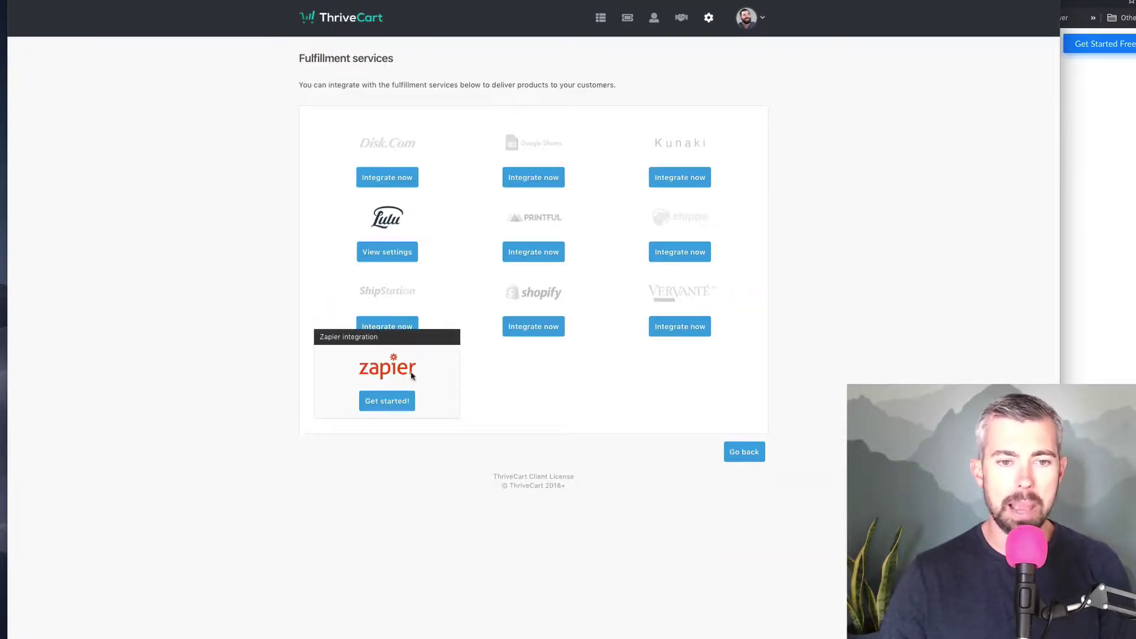
left_click(384, 409)
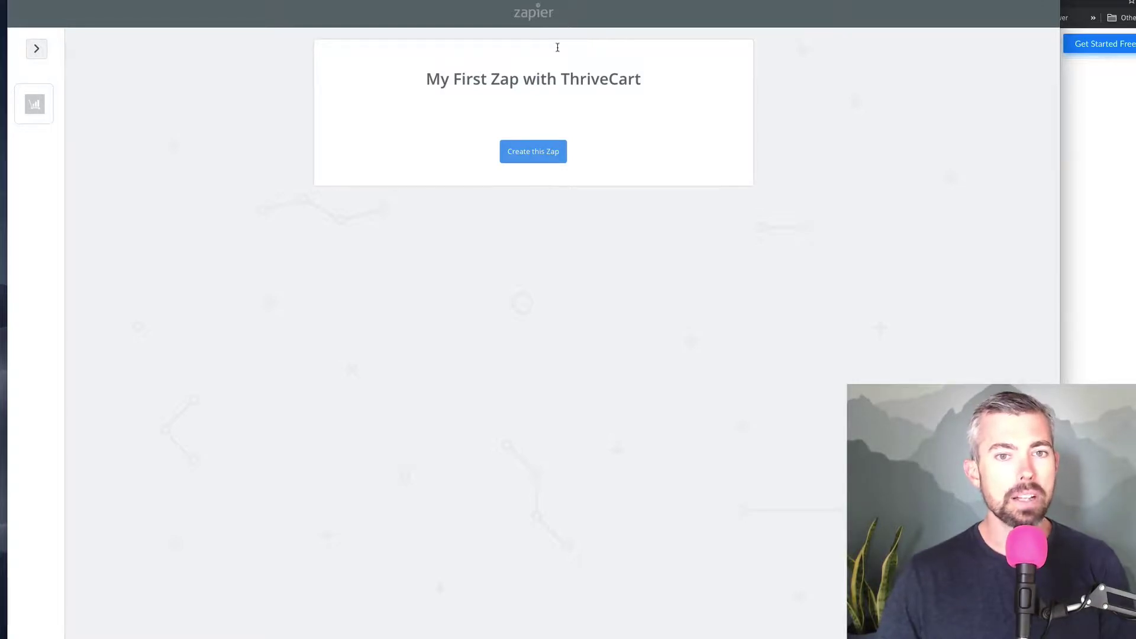
Create the zap from the ThriveCart template and pick Any Purchase from the full trigger list
left_click(548, 154)
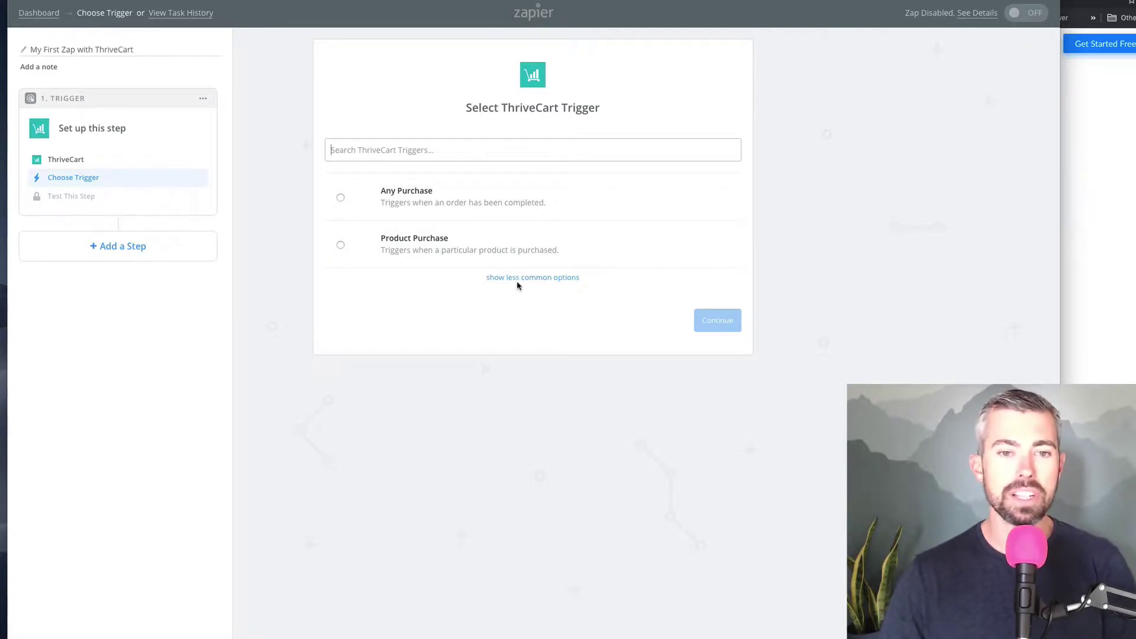
left_click(551, 279)
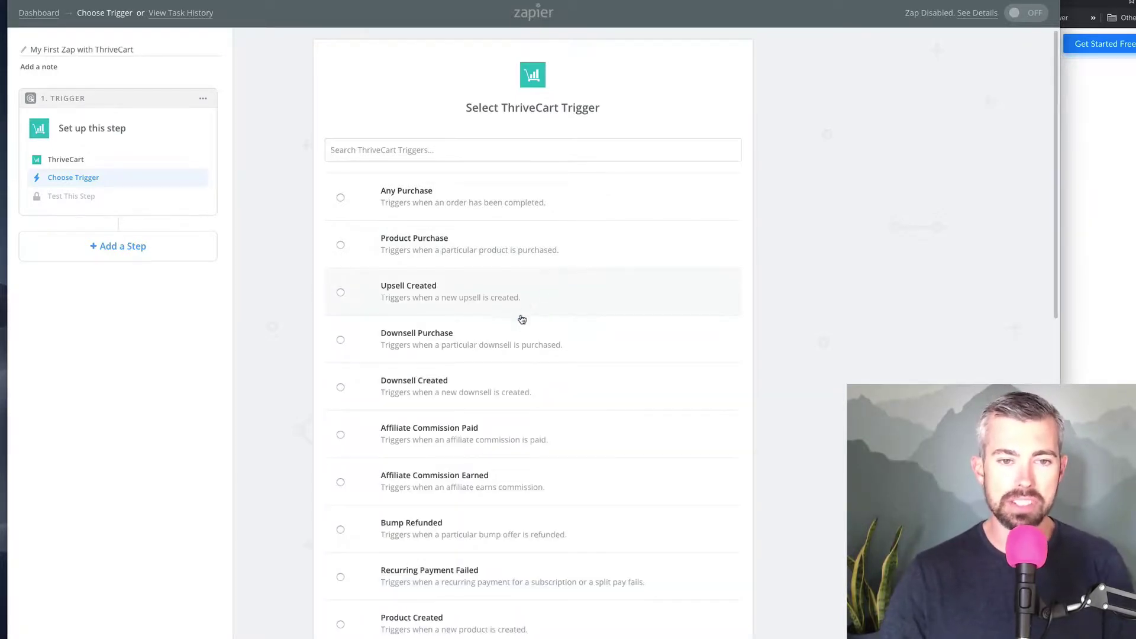
scroll(732, 338, "down", 4)
scroll(725, 330, "down", 2)
scroll(727, 332, "down", 2)
scroll(726, 331, "down", 2)
scroll(722, 329, "down", 4)
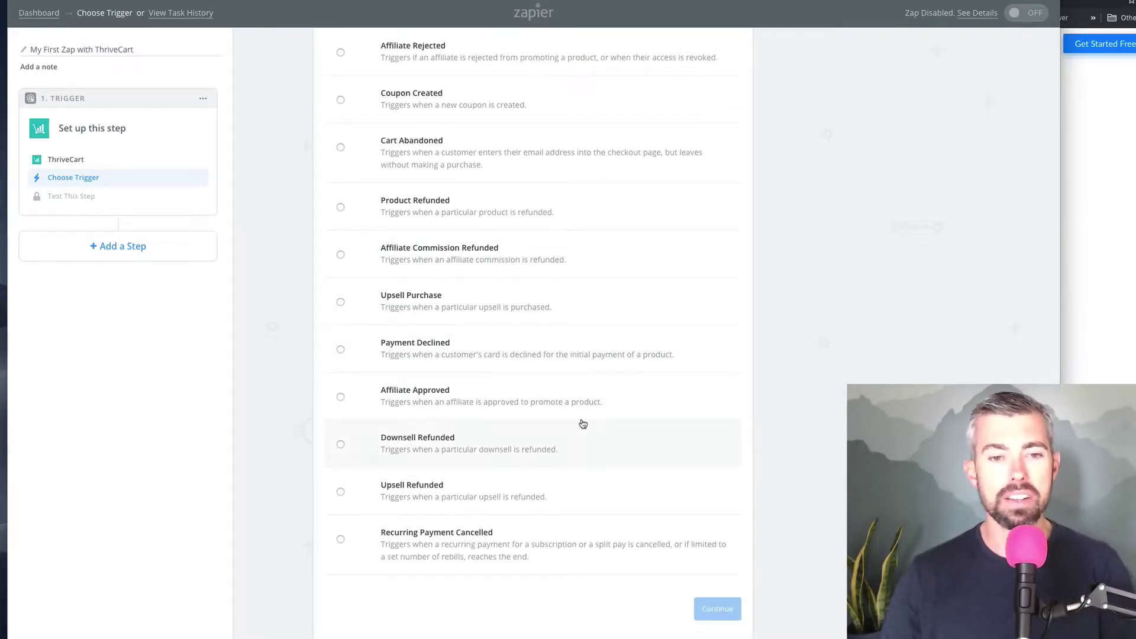
scroll(582, 424, "up", 5)
scroll(601, 330, "up", 1)
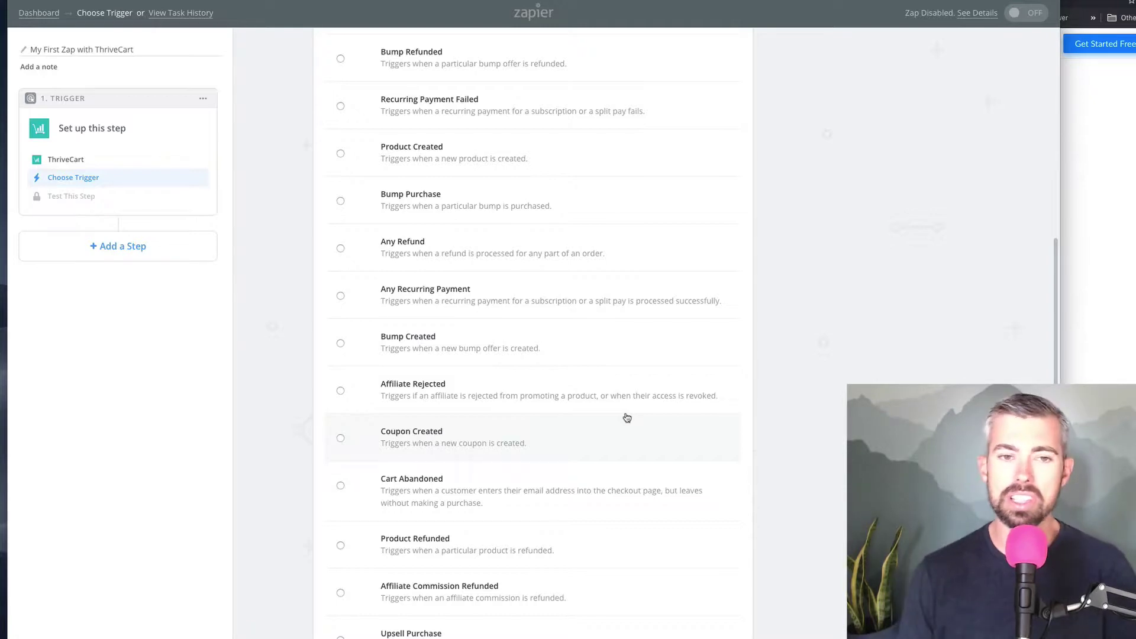
scroll(627, 418, "up", 5)
scroll(626, 420, "up", 3)
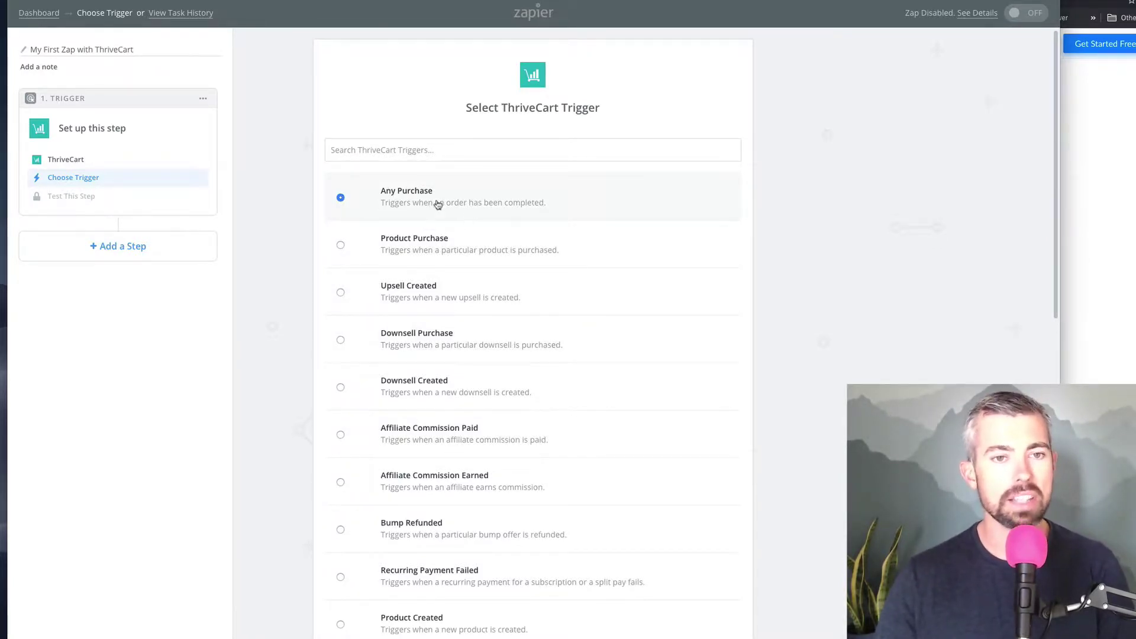
scroll(592, 272, "down", 15)
scroll(662, 334, "down", 4)
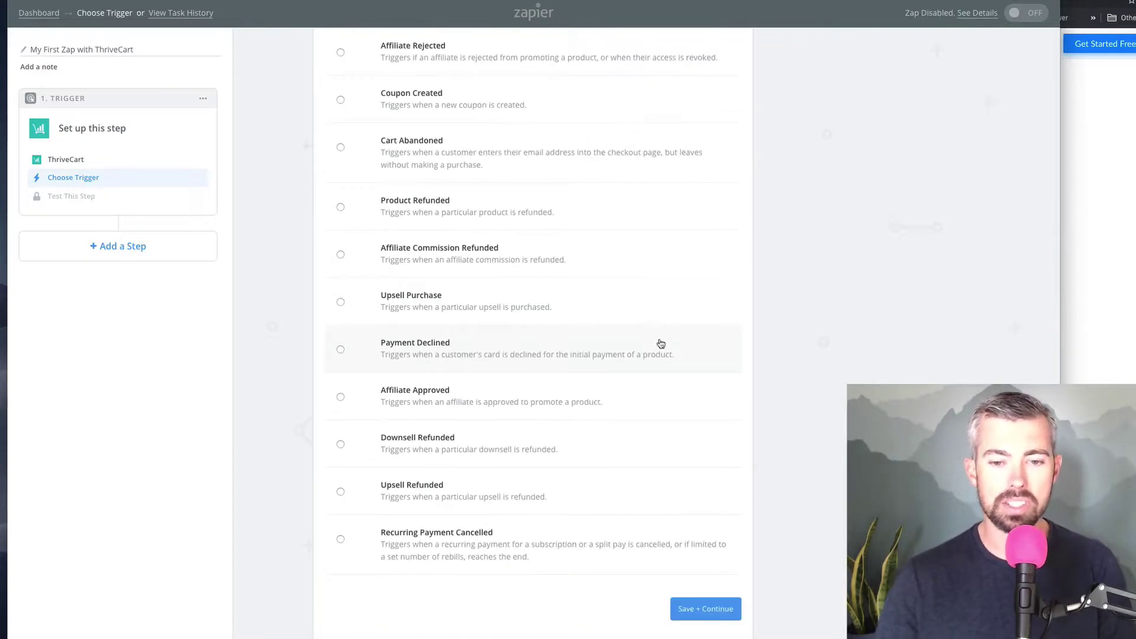
Save the Any Purchase trigger with ThriveCart Account #1 and add an Action/Search step
left_click(706, 602)
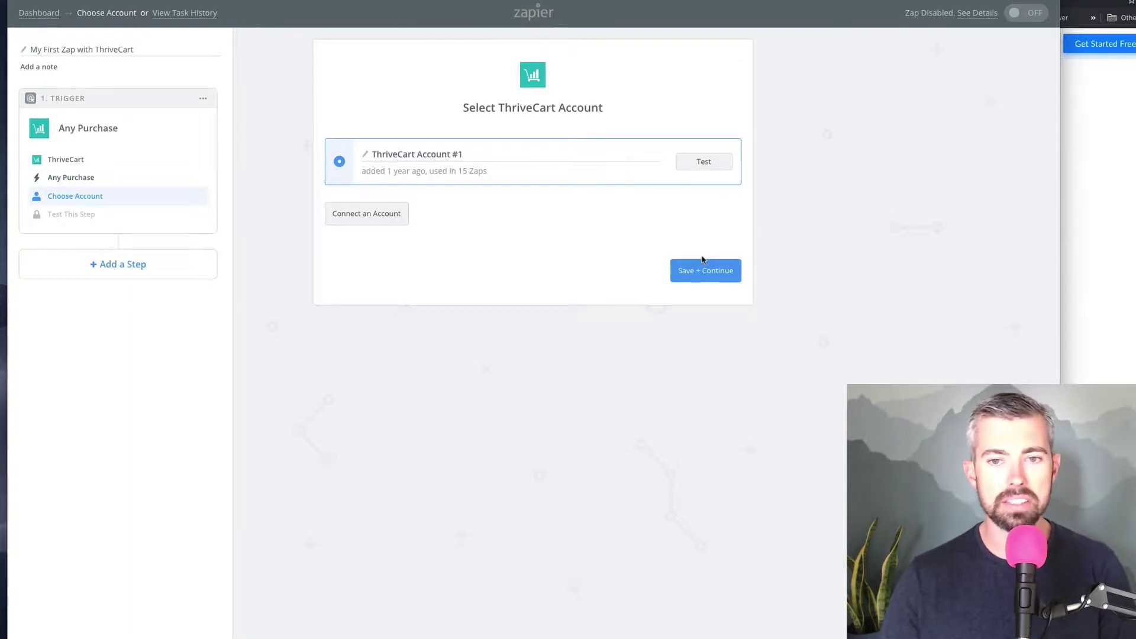
left_click(693, 272)
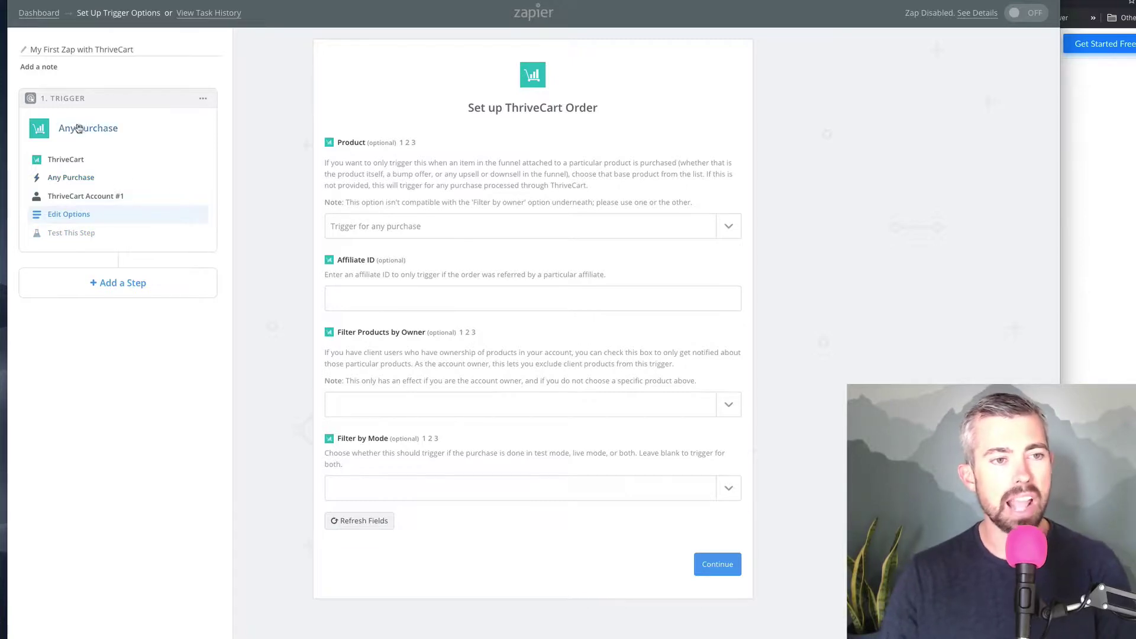
left_click(109, 290)
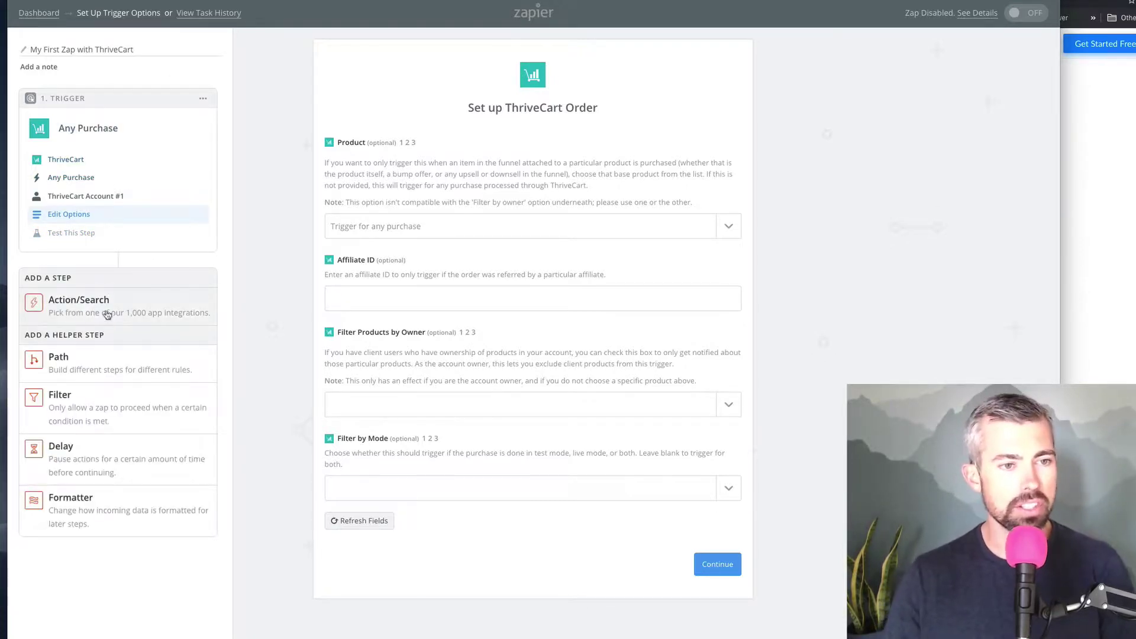
left_click(72, 311)
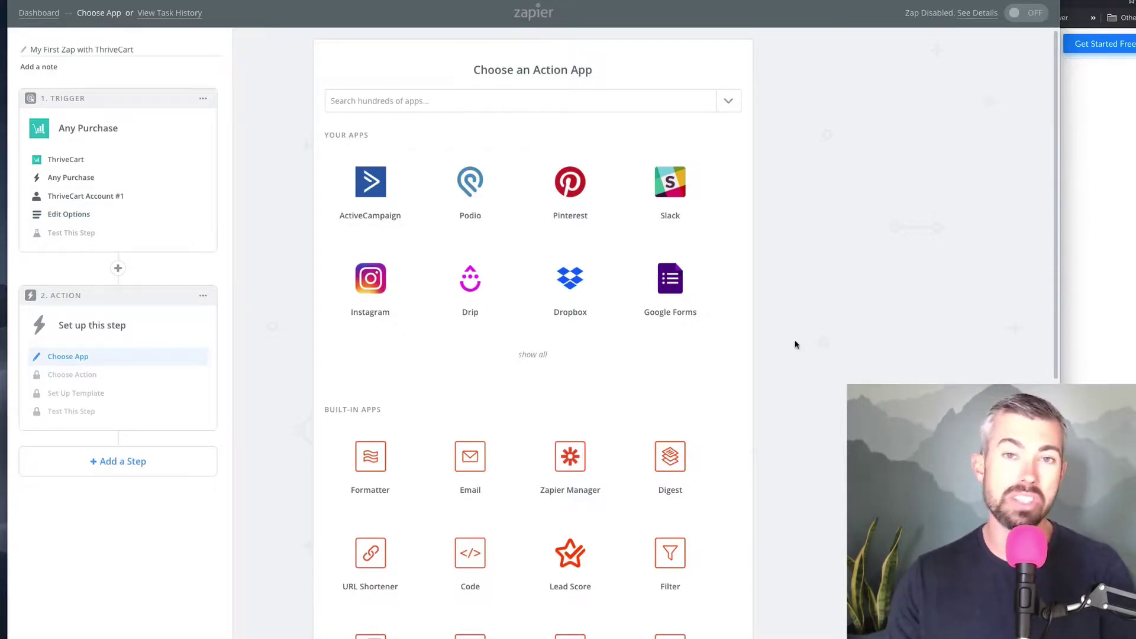
Search 'many' and choose ManyChat as the action app
left_click(519, 102)
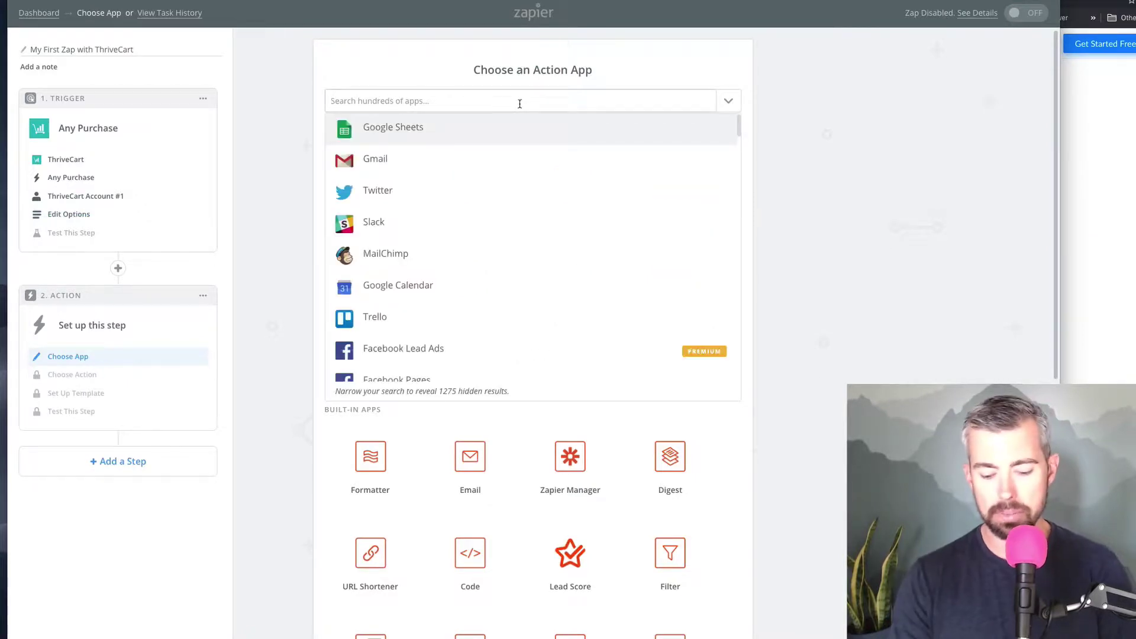
type("many")
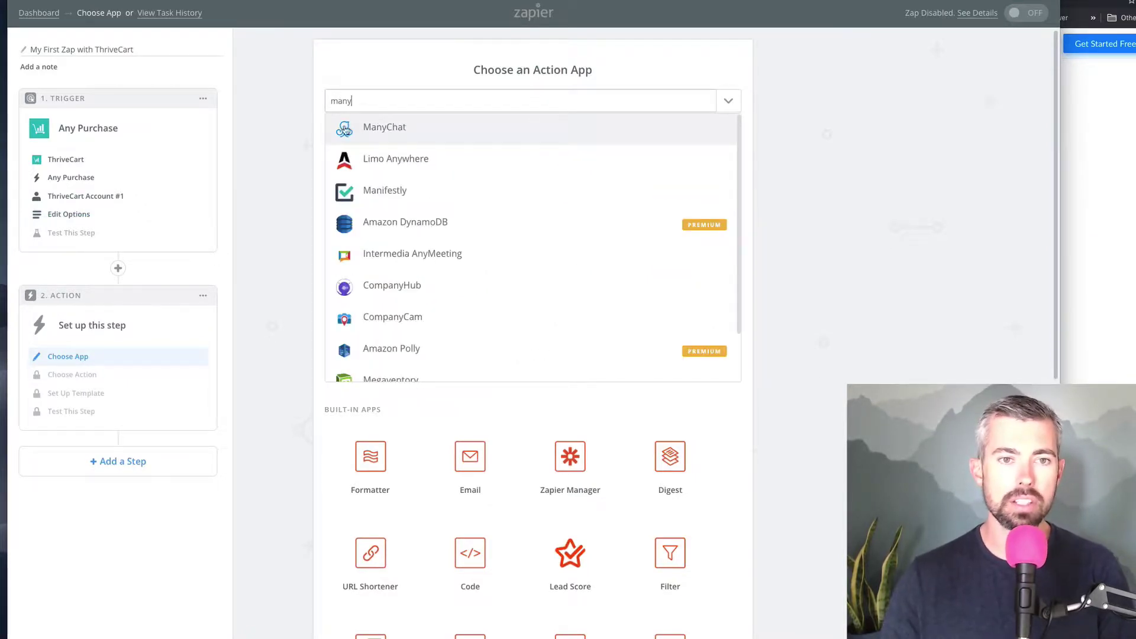
left_click(391, 132)
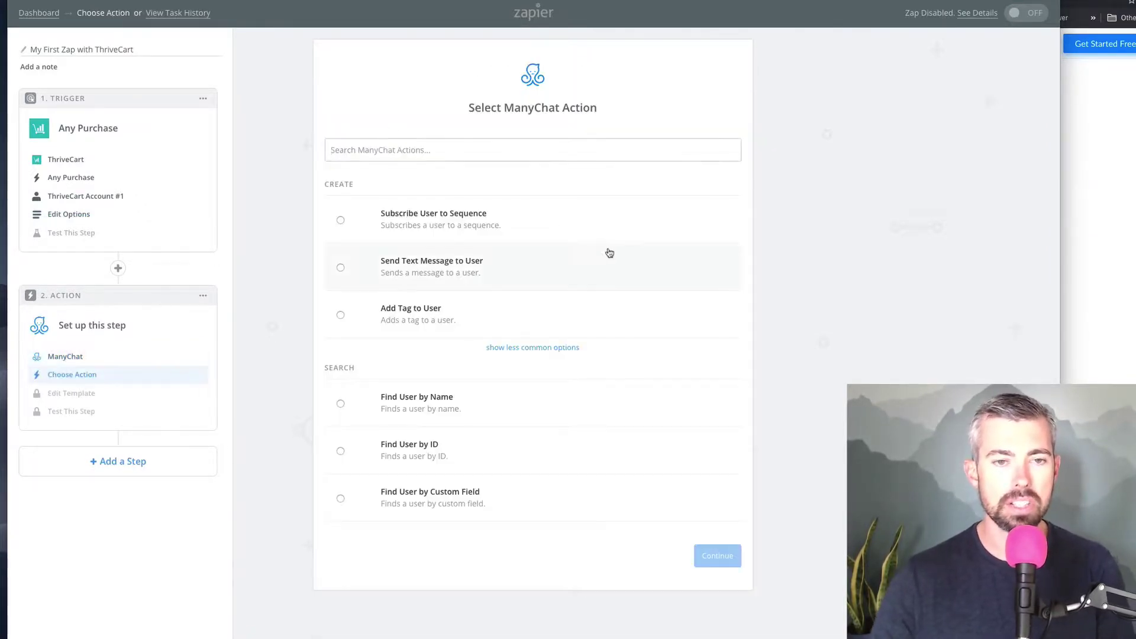
Select the Subscribe User to Sequence action event and continue to account selection
left_click(517, 352)
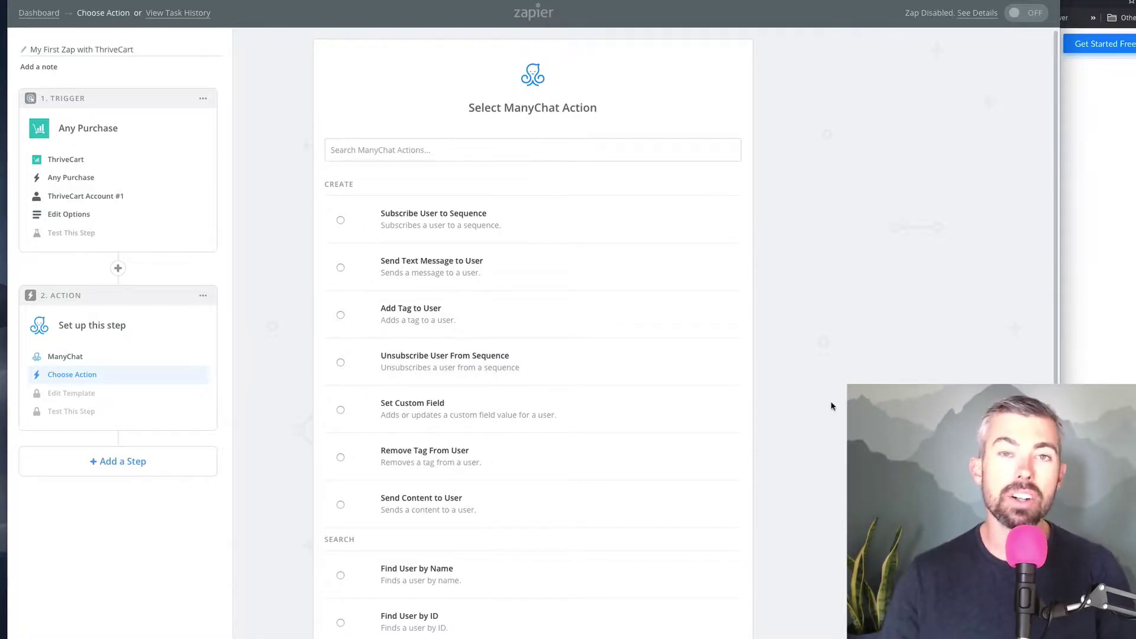
scroll(822, 420, "down", 2)
scroll(786, 433, "up", 1)
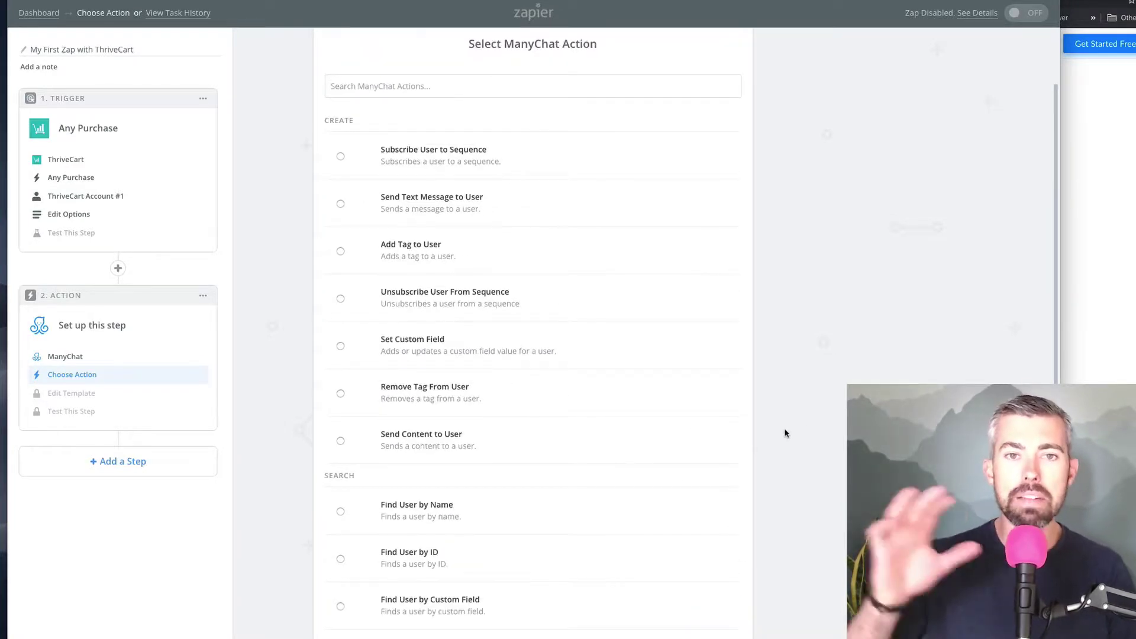
scroll(786, 433, "up", 1)
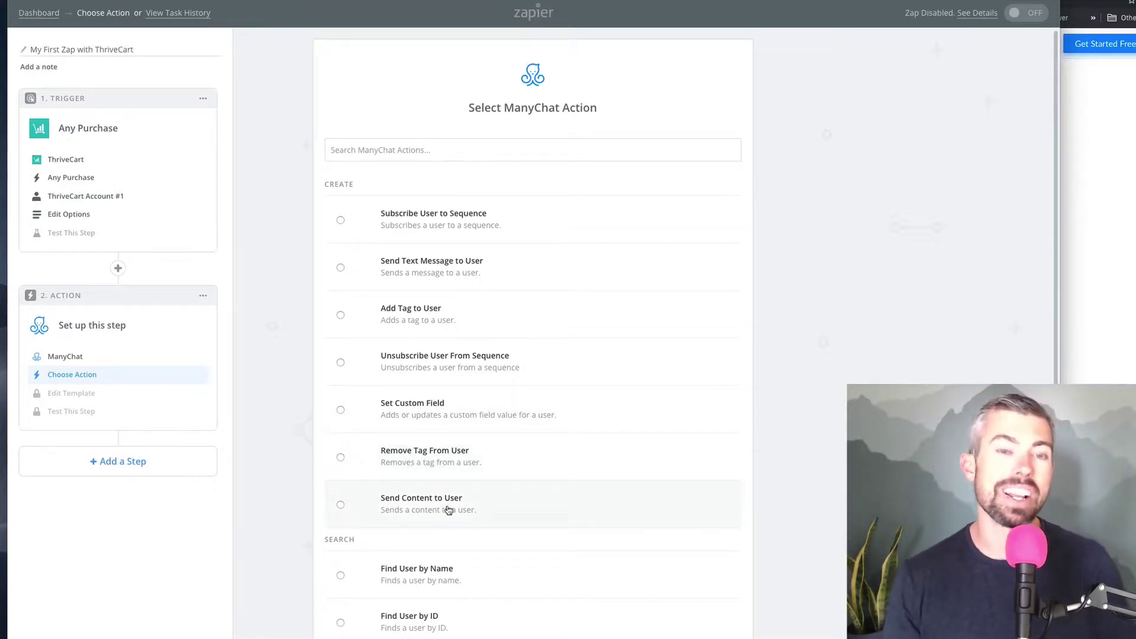
scroll(427, 458, "down", 2)
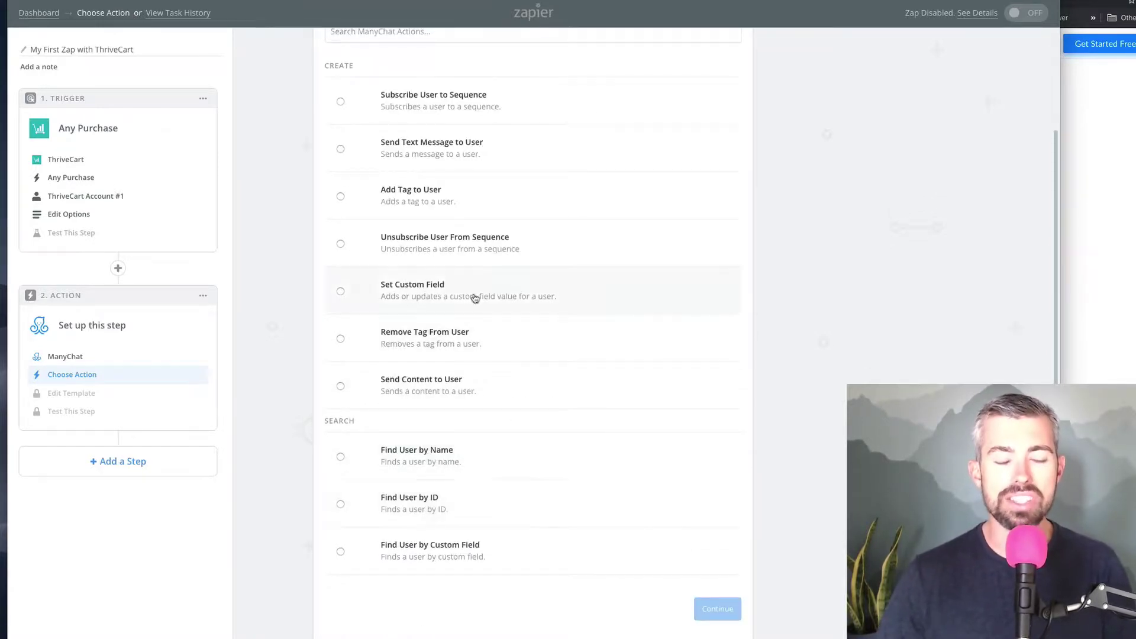
scroll(475, 313, "up", 1)
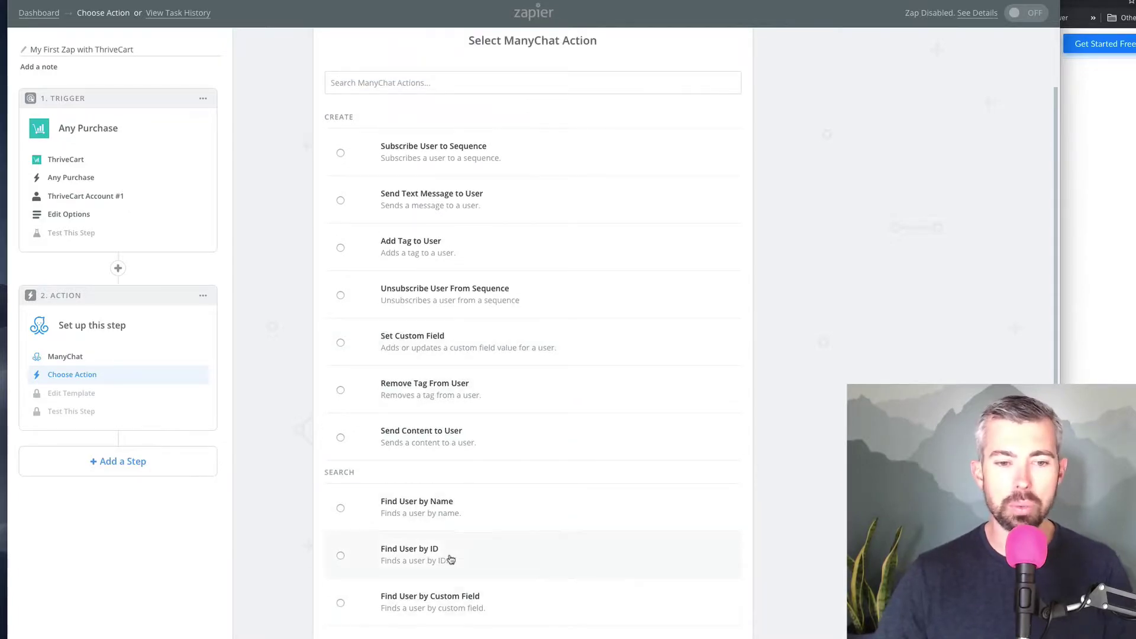
scroll(519, 532, "up", 1)
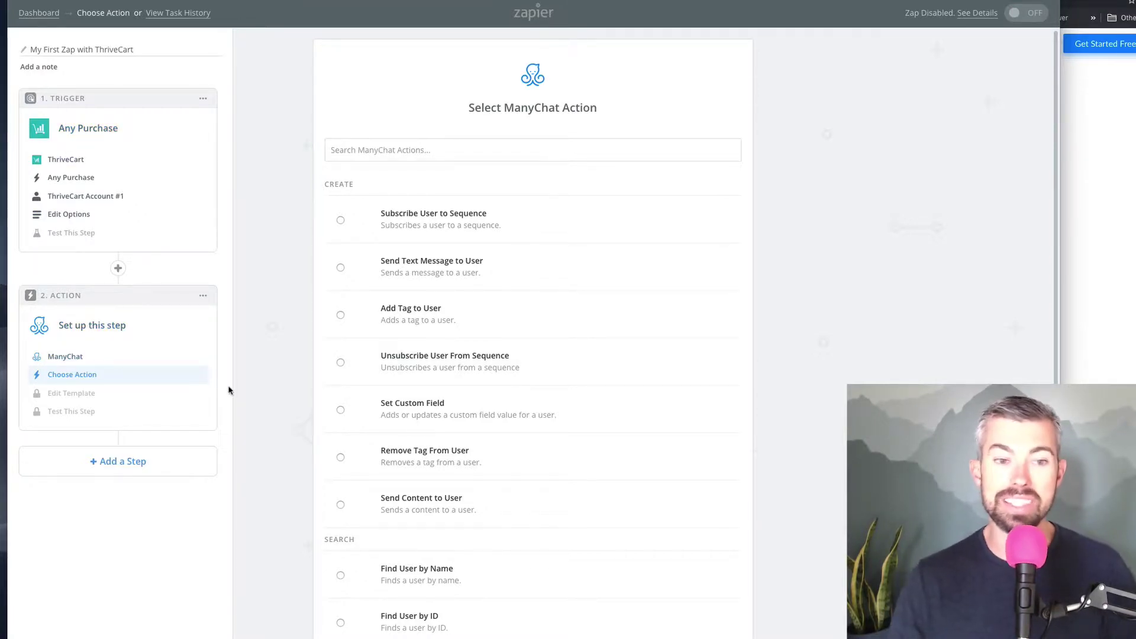
scroll(355, 396, "down", 2)
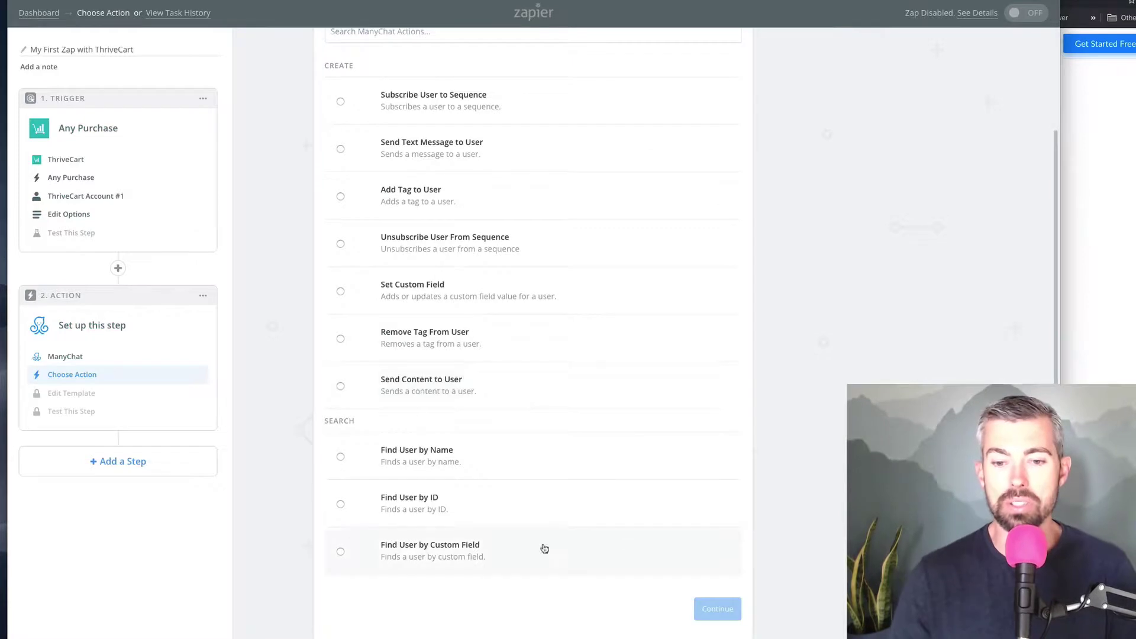
left_click(457, 108)
left_click(704, 610)
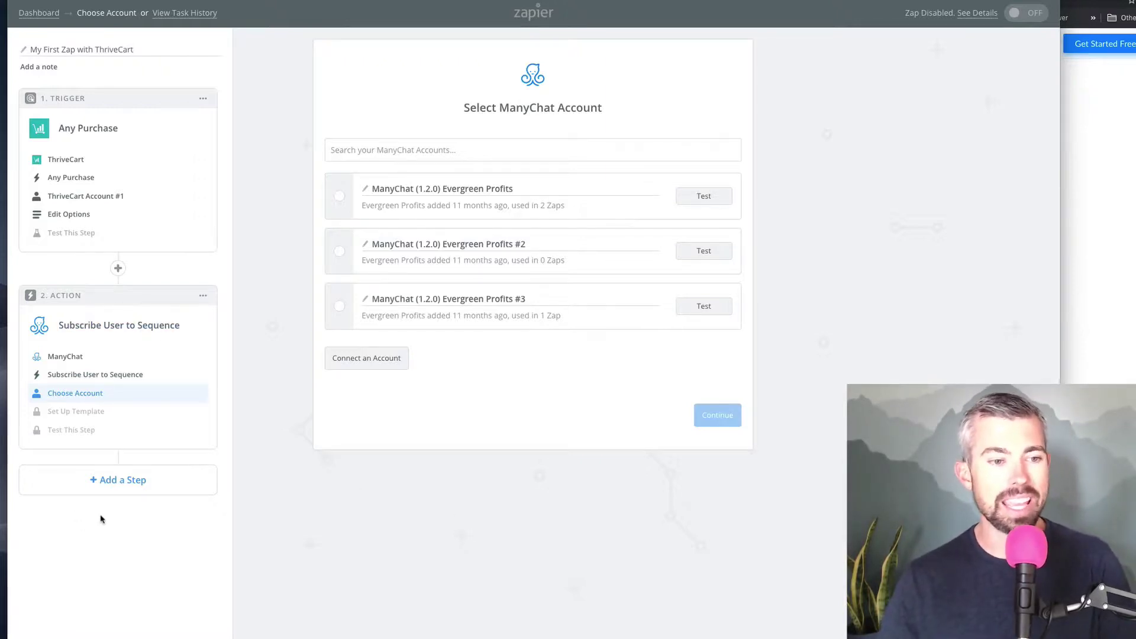
Show the addable step types, then move the TextEdit message notes into view and aside
left_click(109, 484)
scroll(101, 503, "down", 2)
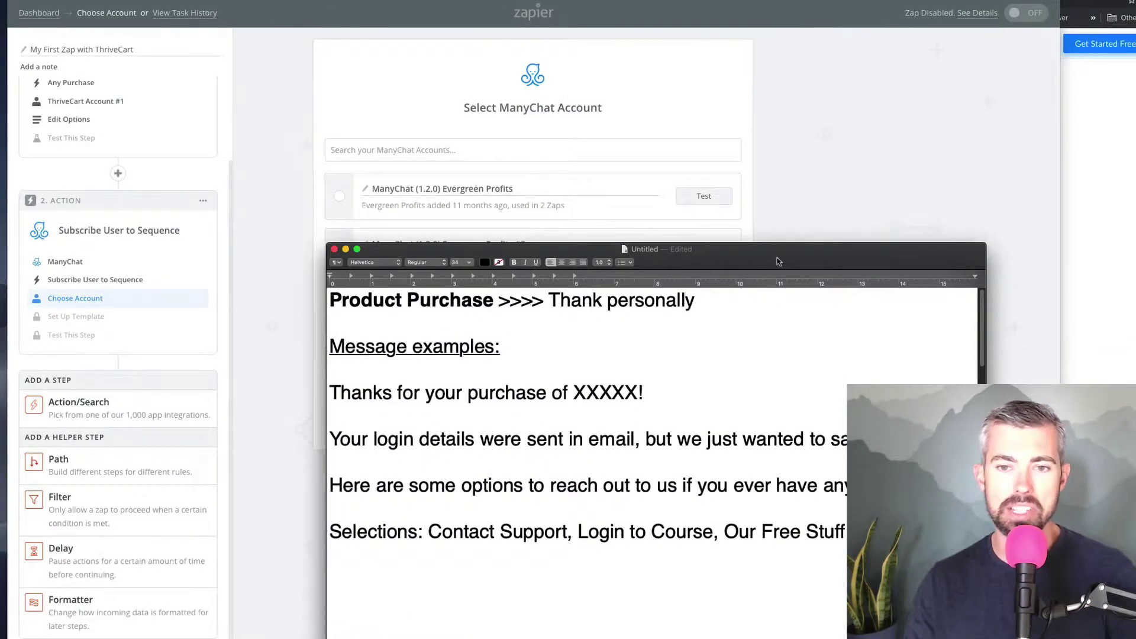
left_click_drag(774, 266, 732, 66)
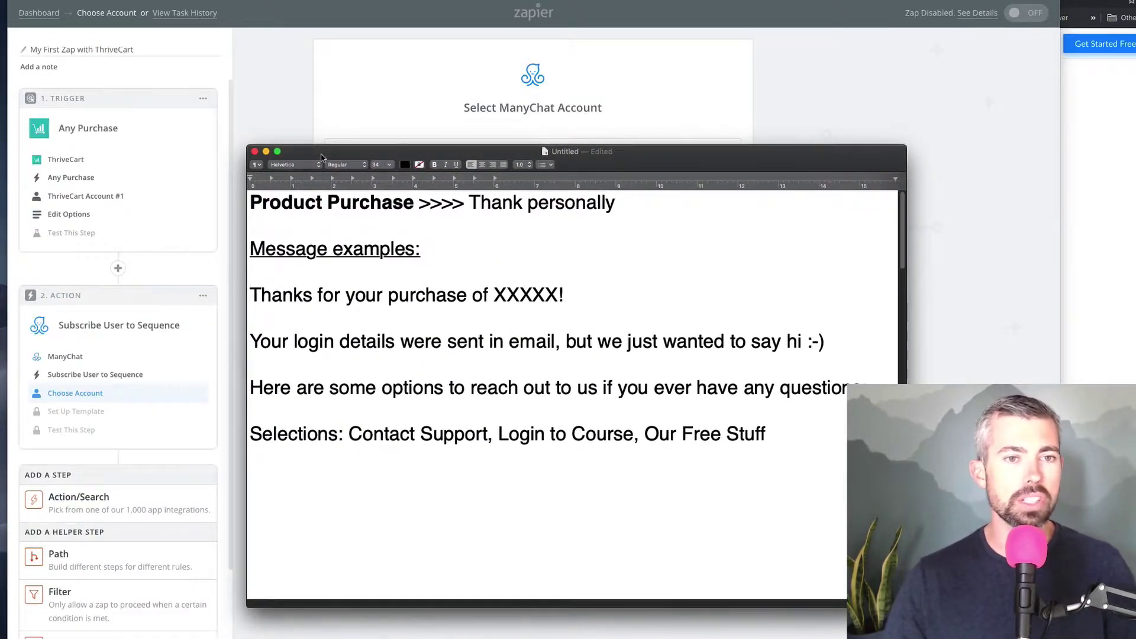
left_click_drag(322, 157, 0, 235)
Change the ThriveCart trigger event to Product Purchase and save it
left_click(273, 162)
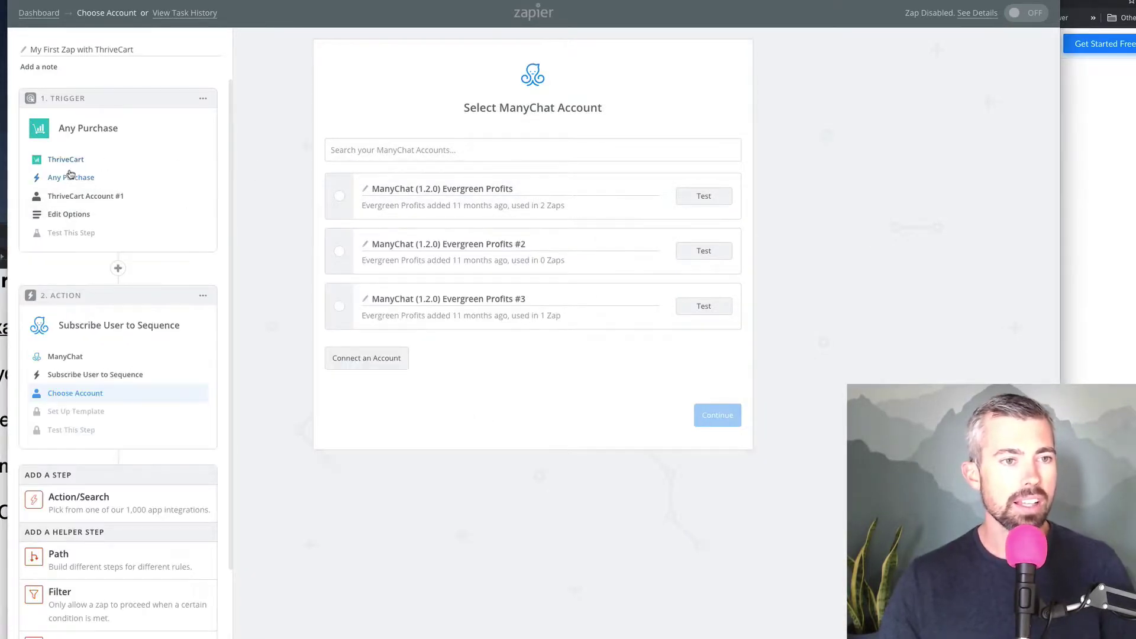
left_click(72, 179)
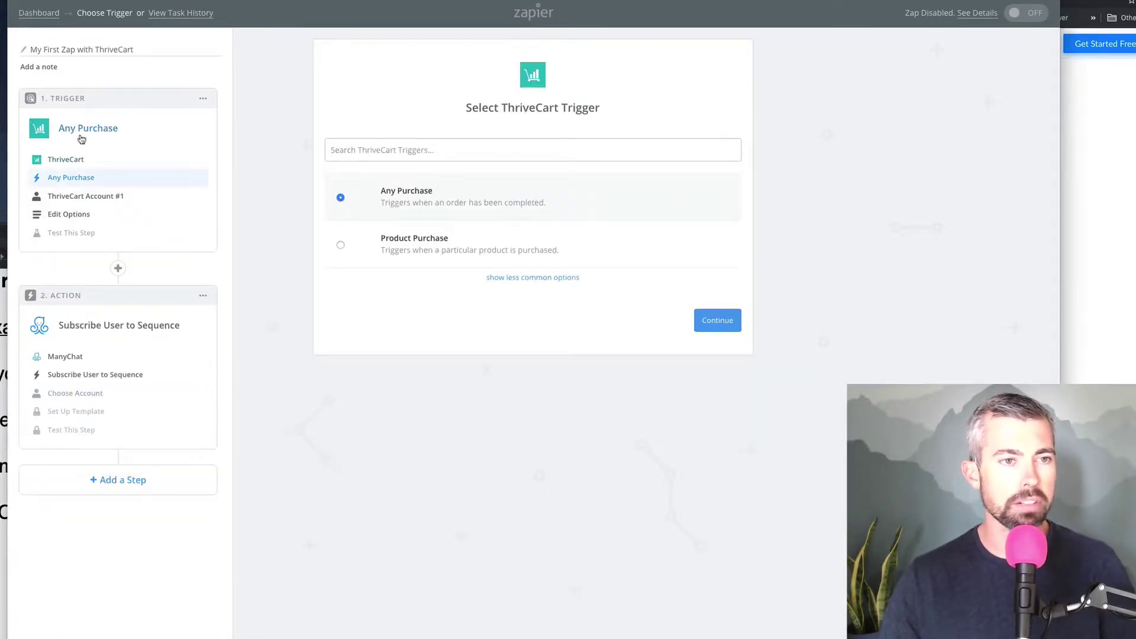
left_click(400, 248)
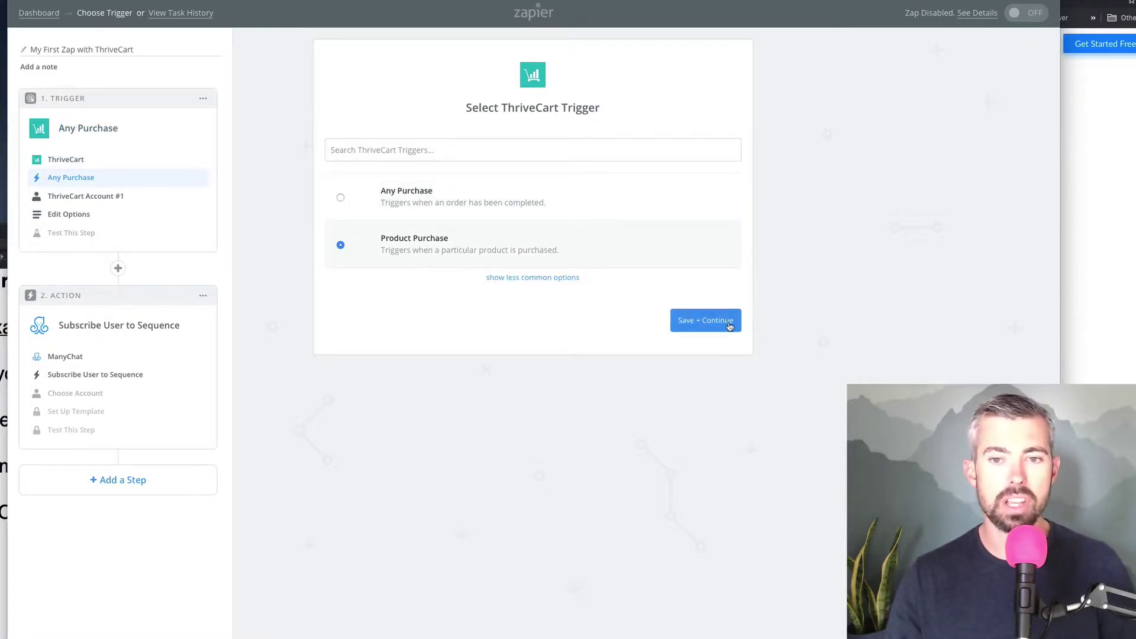
left_click(706, 320)
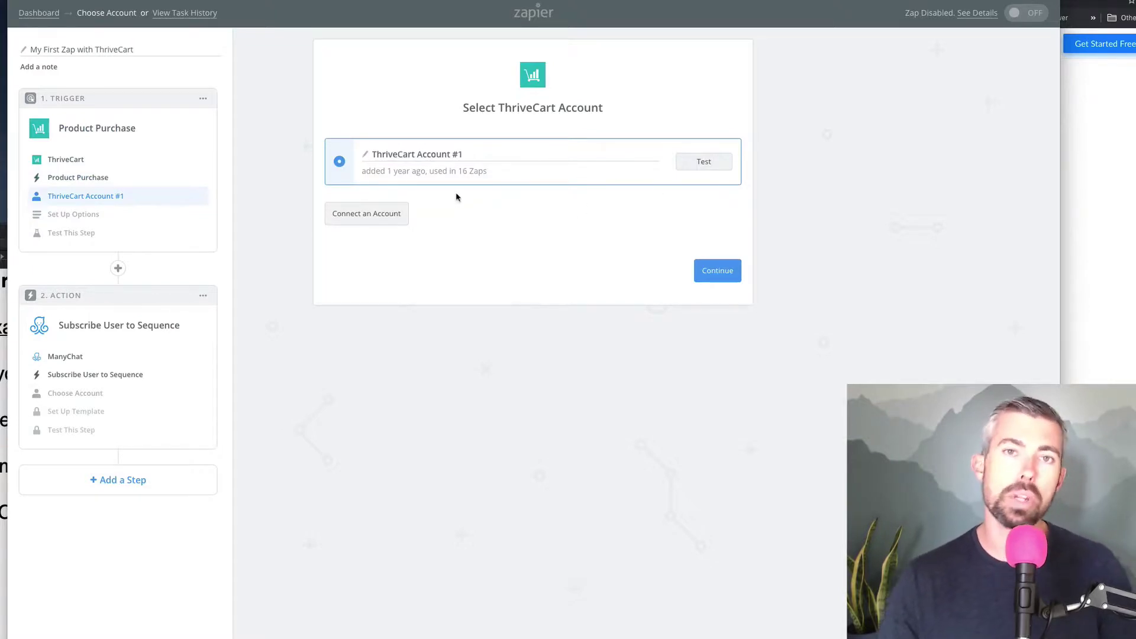
Centre the TextEdit notes and highlight the Product Purchase heading and thank-you message lines
left_click_drag(2, 240, 401, 53)
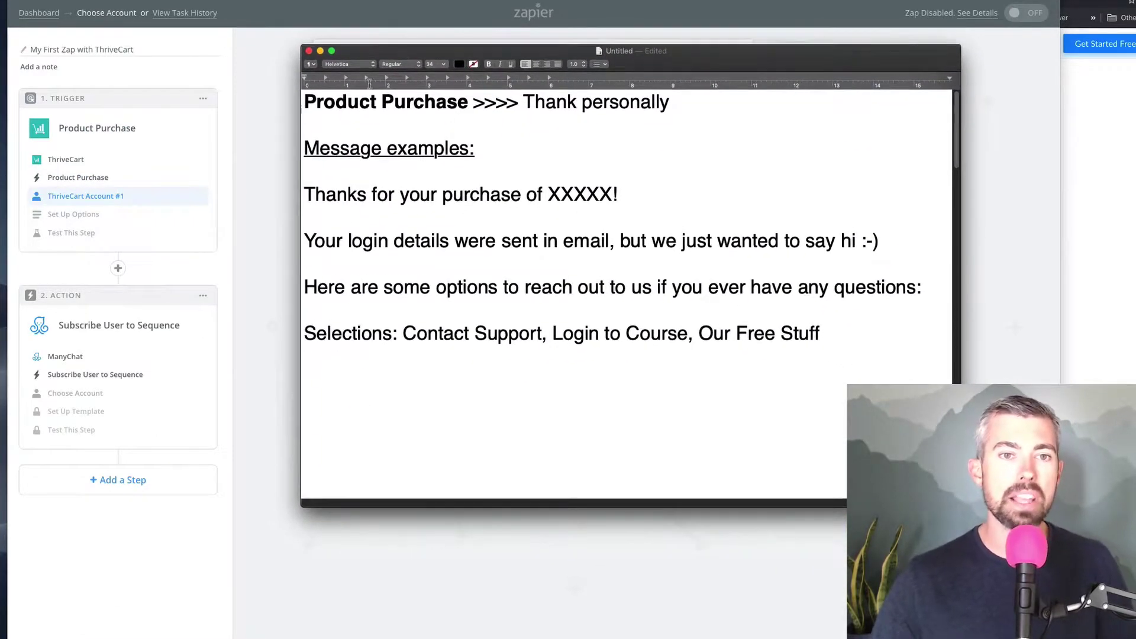
left_click_drag(468, 101, 306, 101)
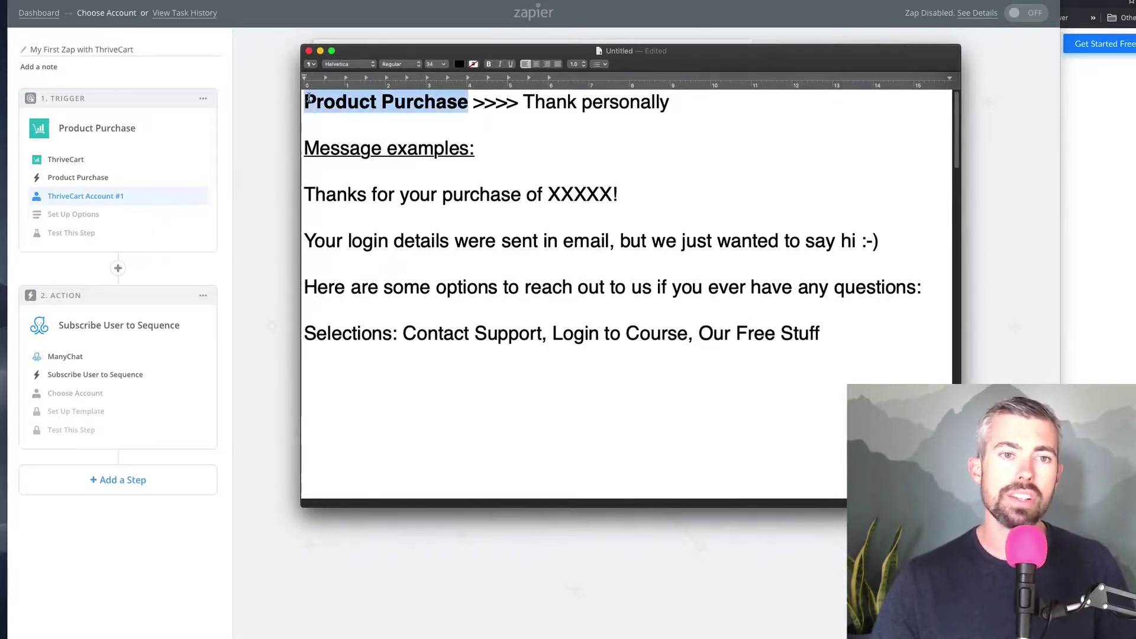
left_click(606, 116)
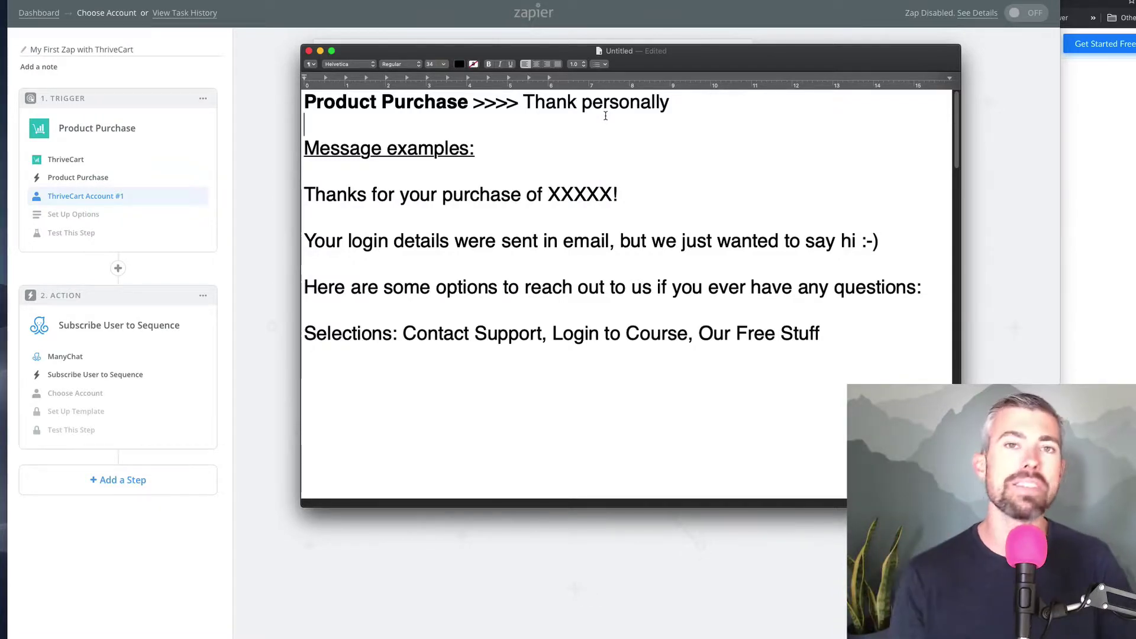
left_click_drag(821, 335, 293, 192)
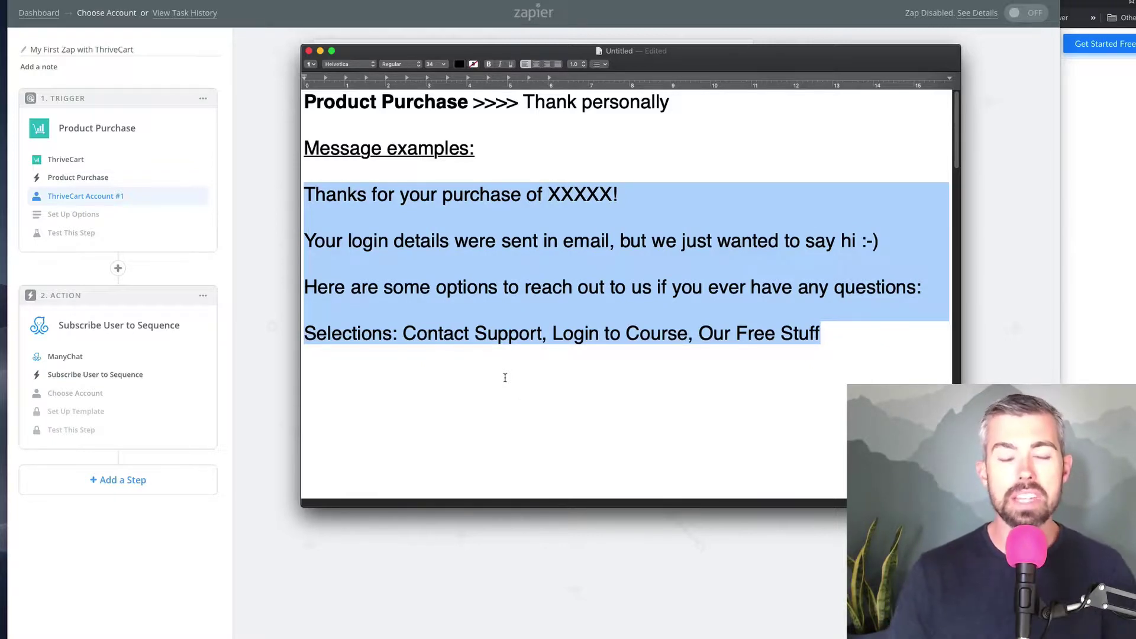
left_click(447, 347)
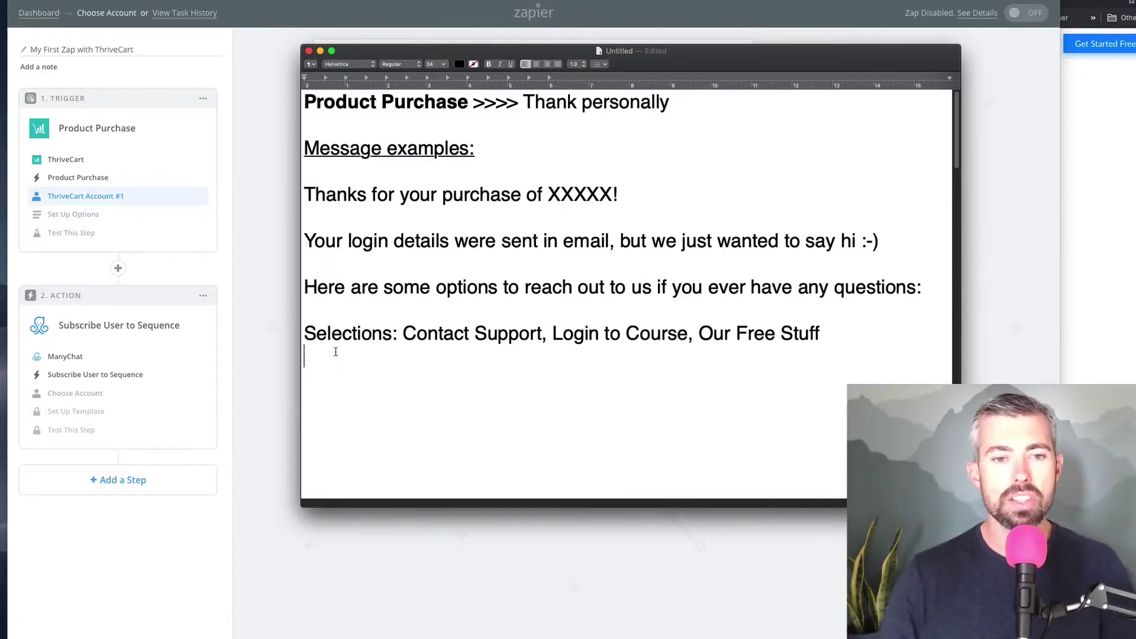
left_click_drag(403, 333, 543, 341)
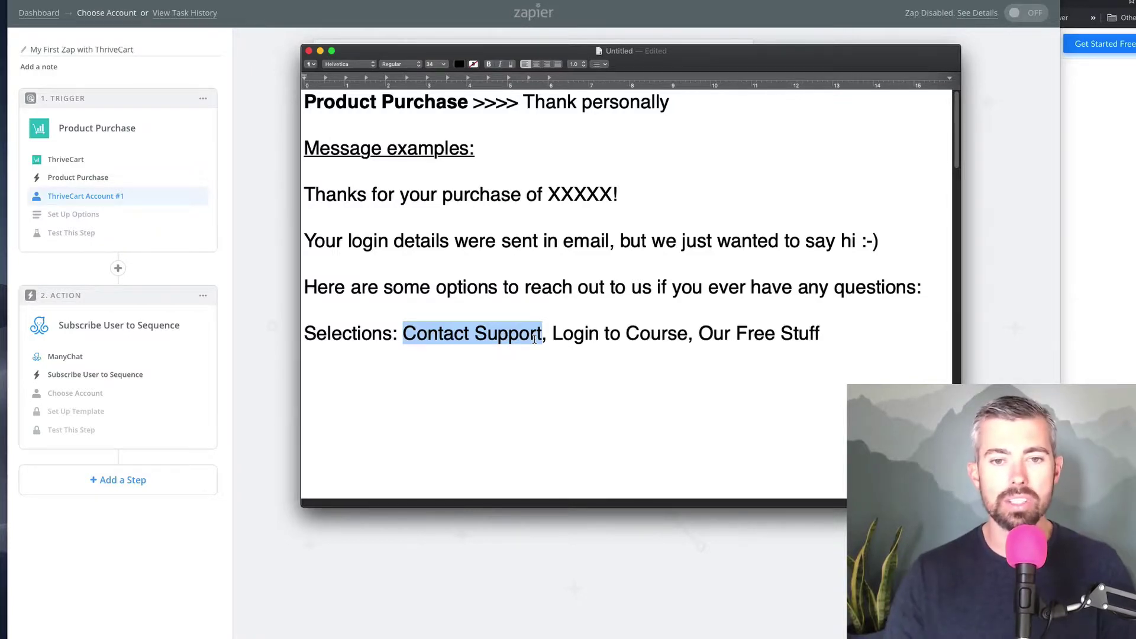
left_click_drag(551, 334, 690, 338)
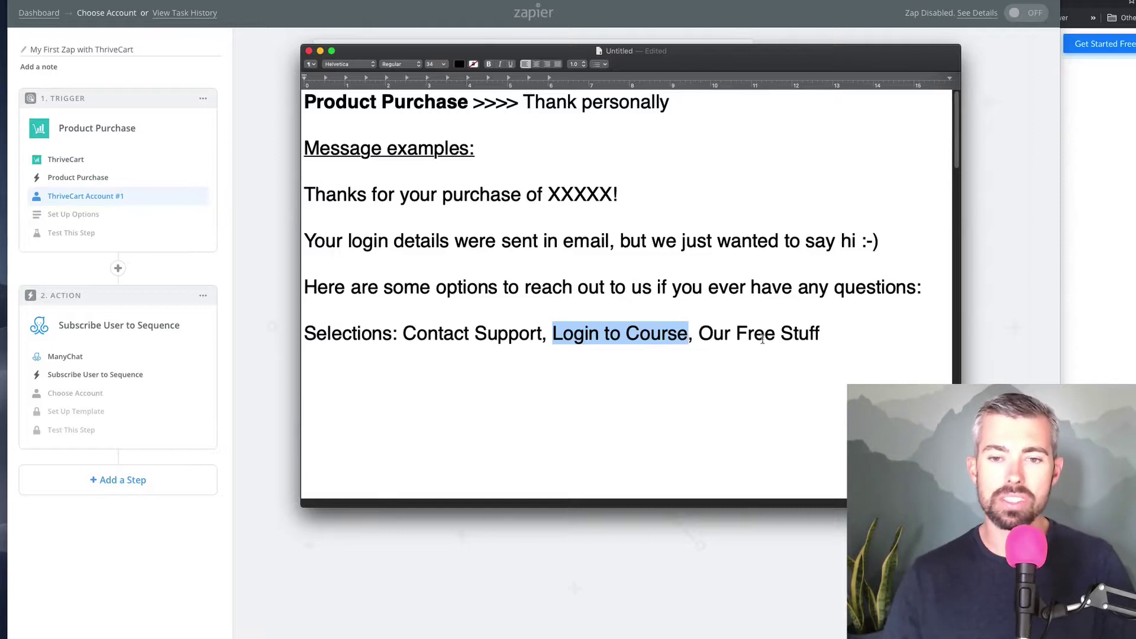
left_click_drag(698, 333, 808, 329)
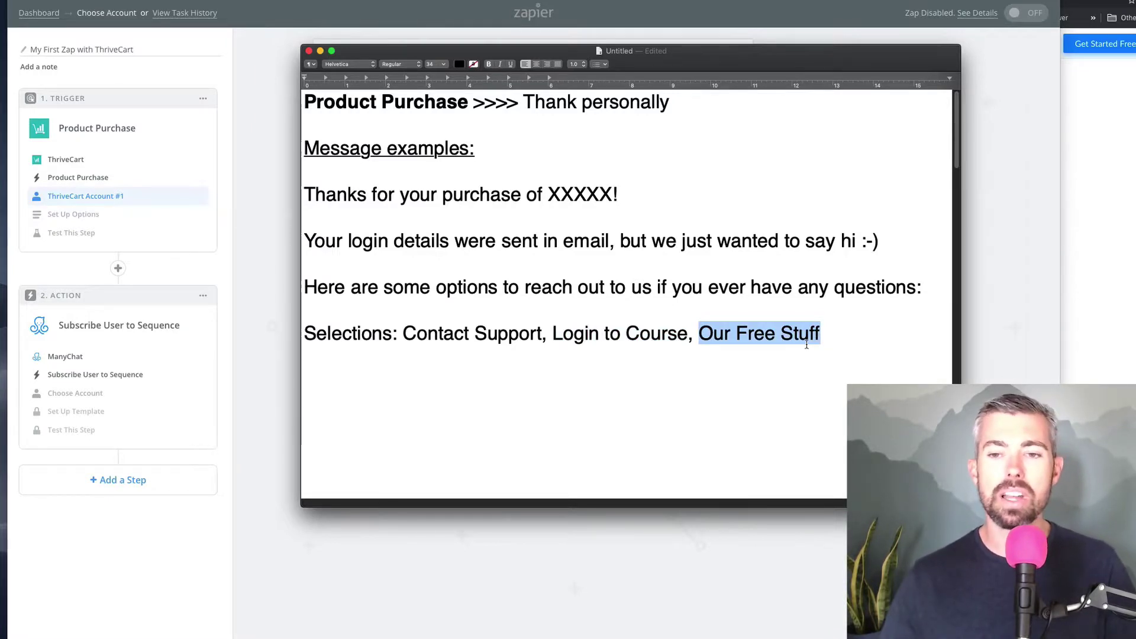
left_click_drag(821, 334, 315, 107)
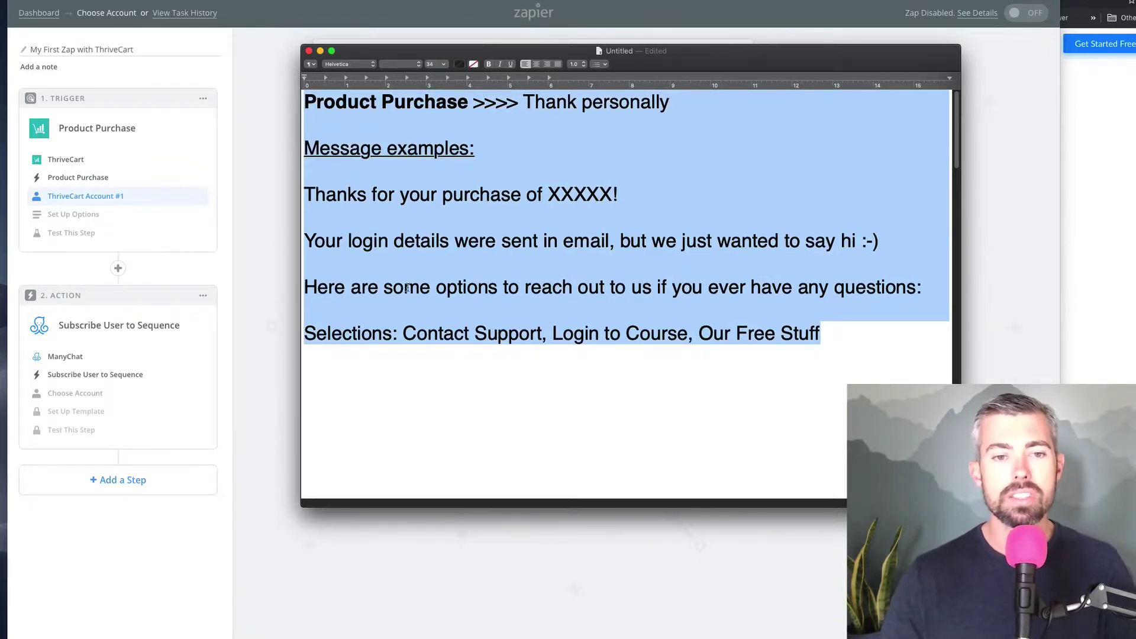
scroll(456, 351, "down", 1)
scroll(430, 180, "up", 1)
Scroll the TextEdit notes down to the Abandoned Cart follow-up example
scroll(574, 322, "down", 5)
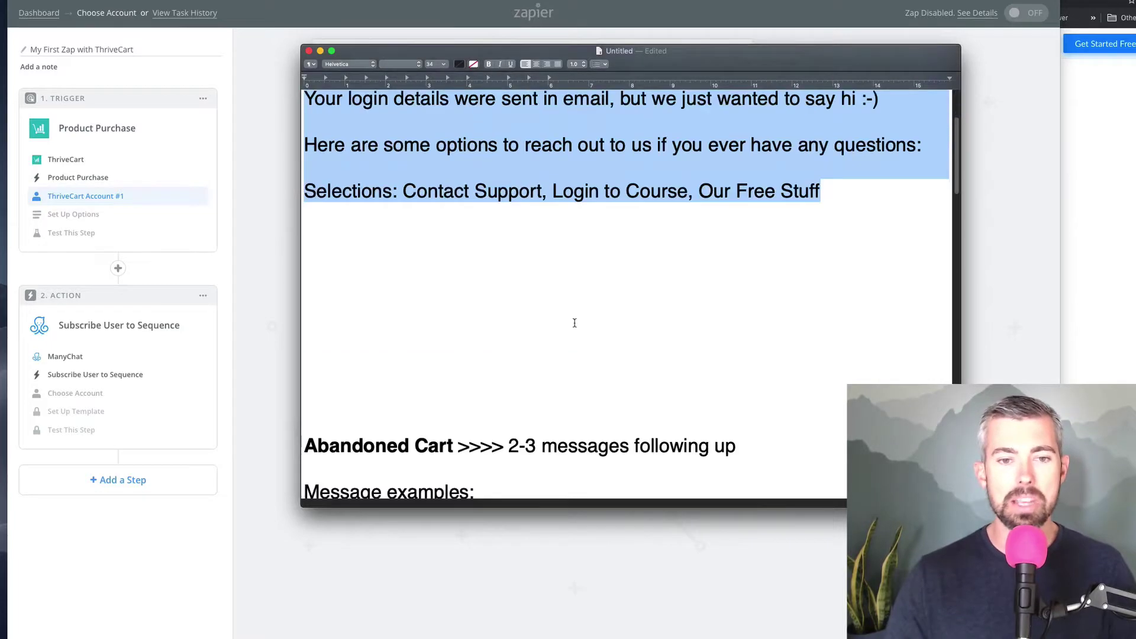
scroll(574, 323, "down", 5)
scroll(573, 322, "down", 2)
scroll(574, 322, "down", 1)
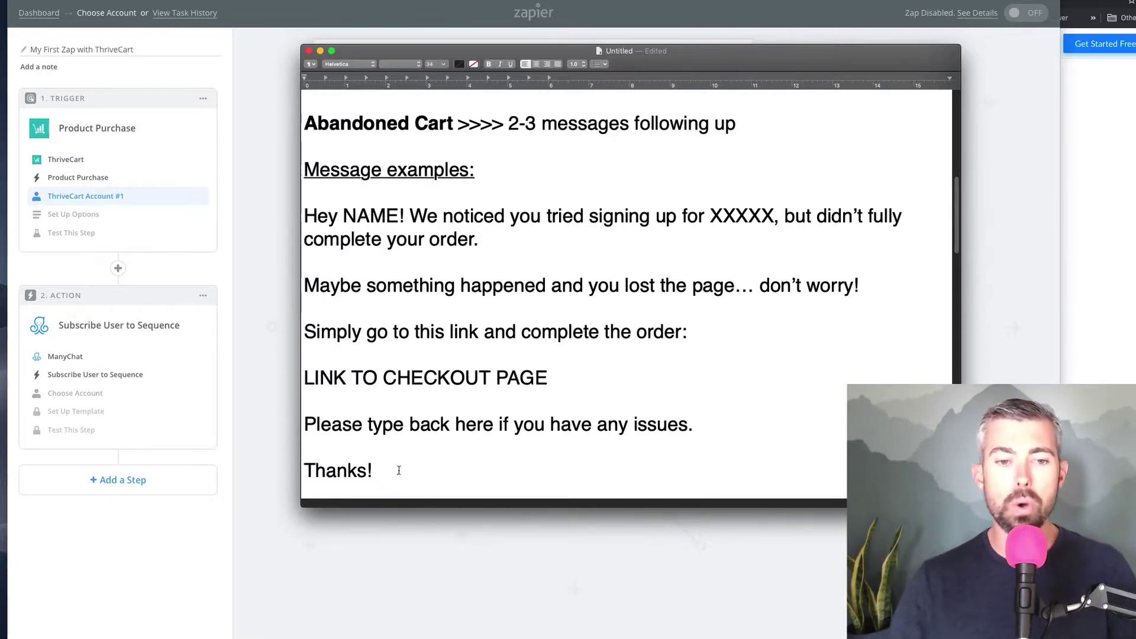
Highlight the abandoned cart message, its NAME placeholder, checkout link and reply lines
left_click_drag(383, 478, 495, 230)
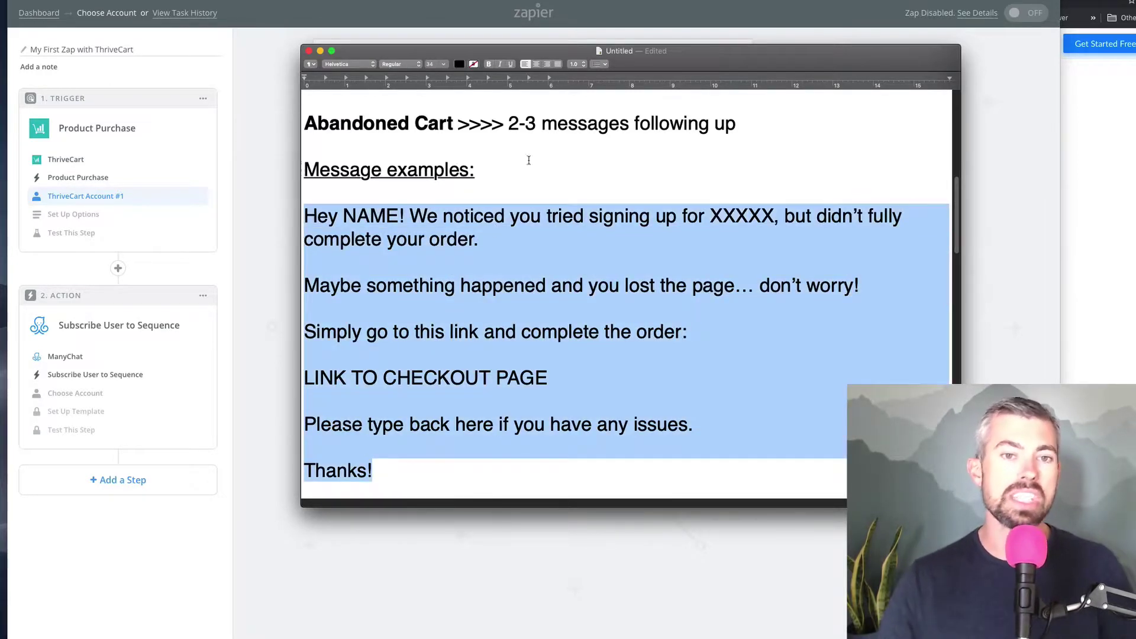
left_click(493, 247)
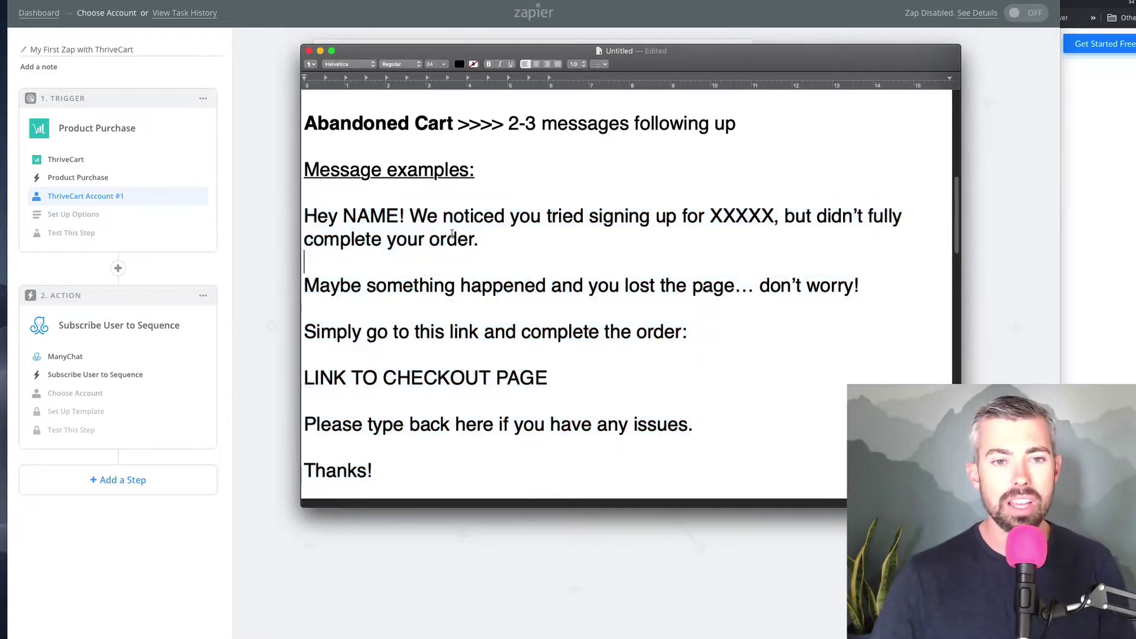
double_click(366, 216)
left_click(398, 231)
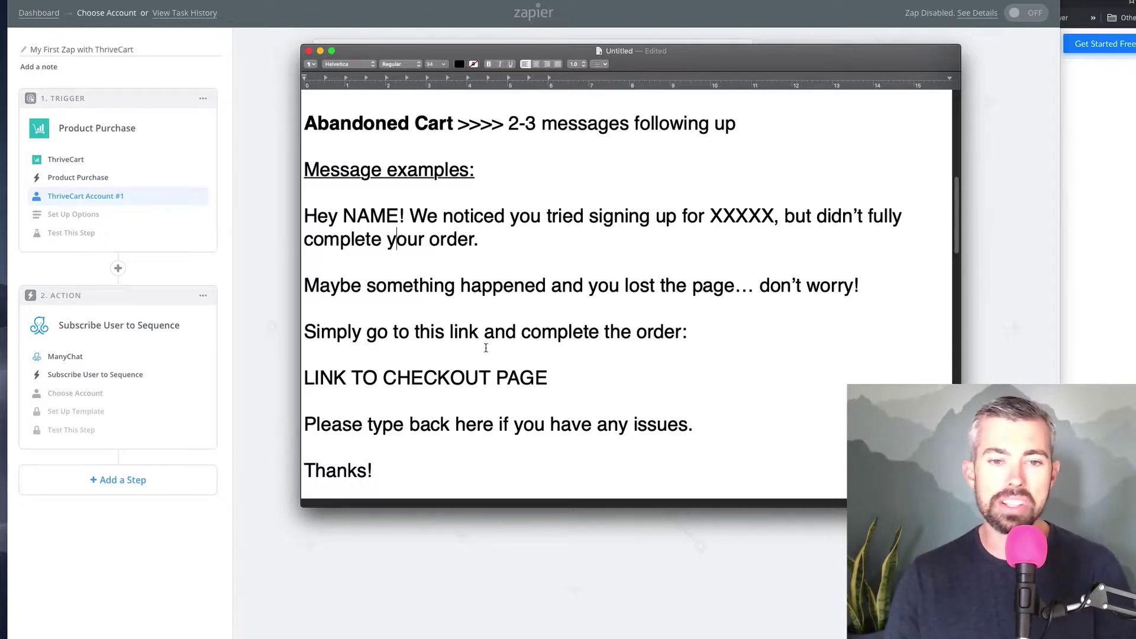
triple_click(448, 376)
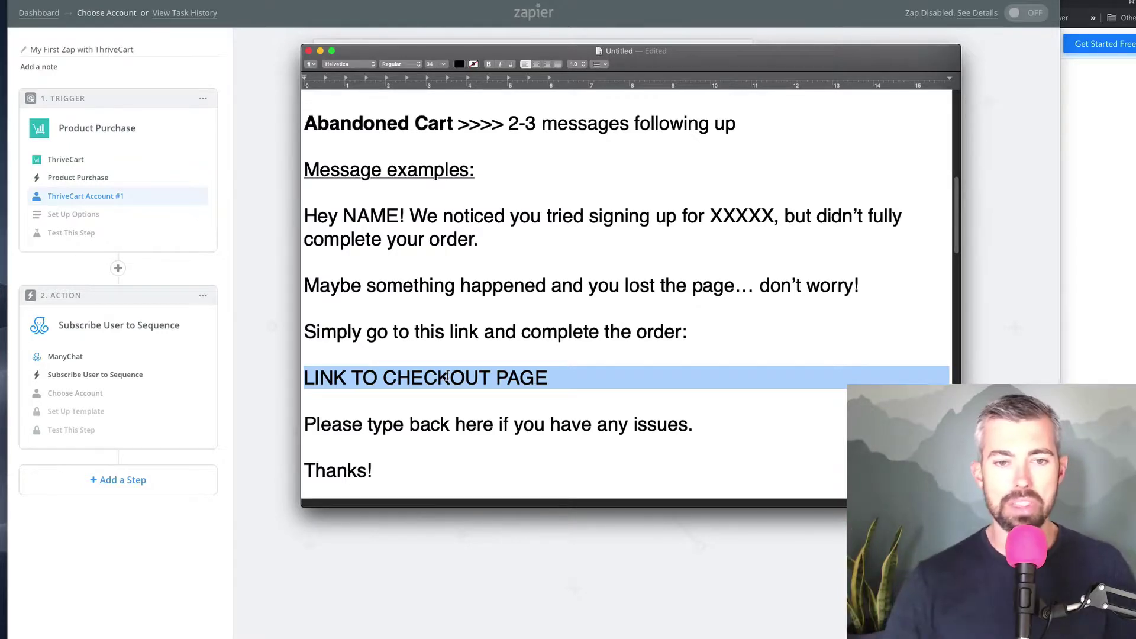
triple_click(394, 426)
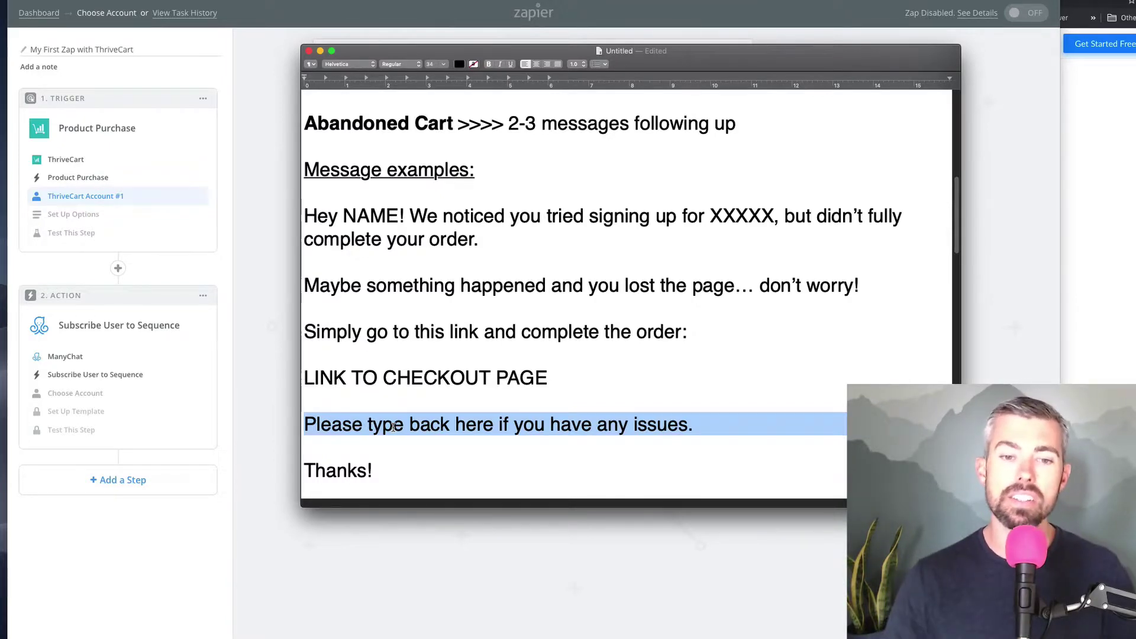
left_click(423, 419)
Scroll down to the Recurring Payment Failed message examples
scroll(447, 432, "down", 5)
scroll(446, 431, "down", 1)
scroll(468, 414, "up", 3)
scroll(479, 397, "up", 3)
scroll(479, 397, "down", 4)
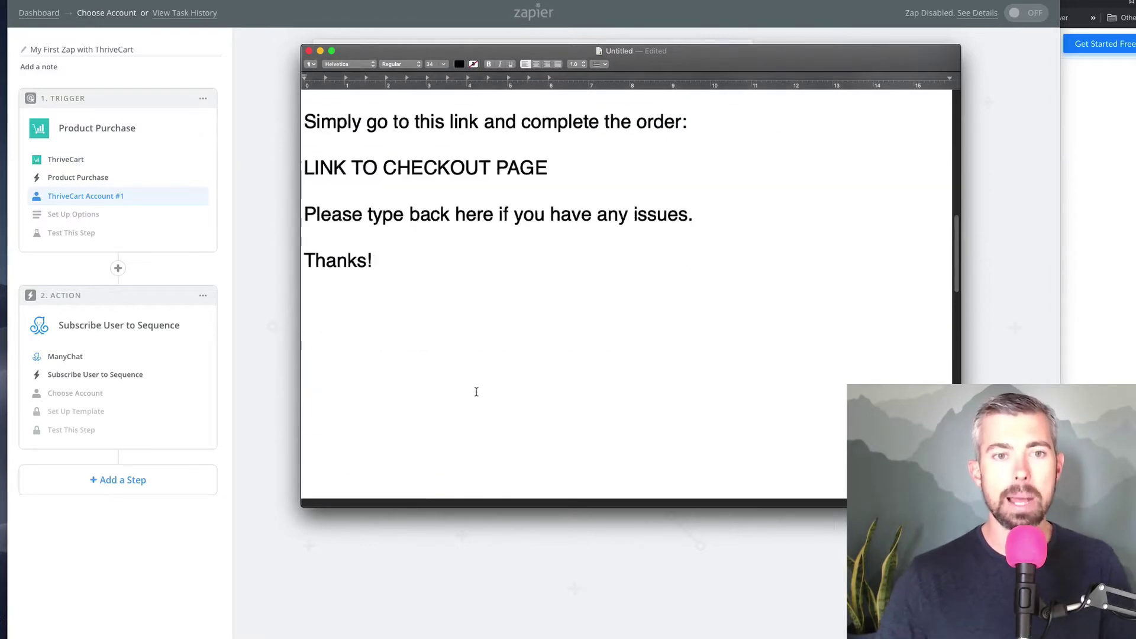
scroll(475, 391, "down", 3)
scroll(475, 391, "down", 2)
scroll(476, 392, "down", 2)
scroll(475, 390, "down", 1)
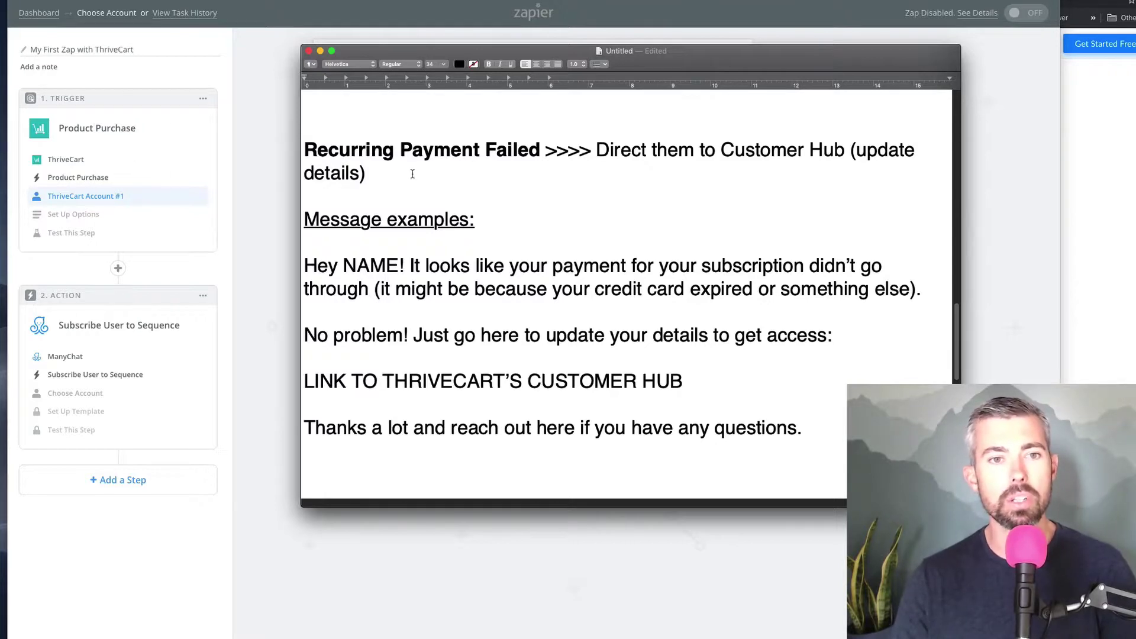
left_click_drag(524, 146, 306, 150)
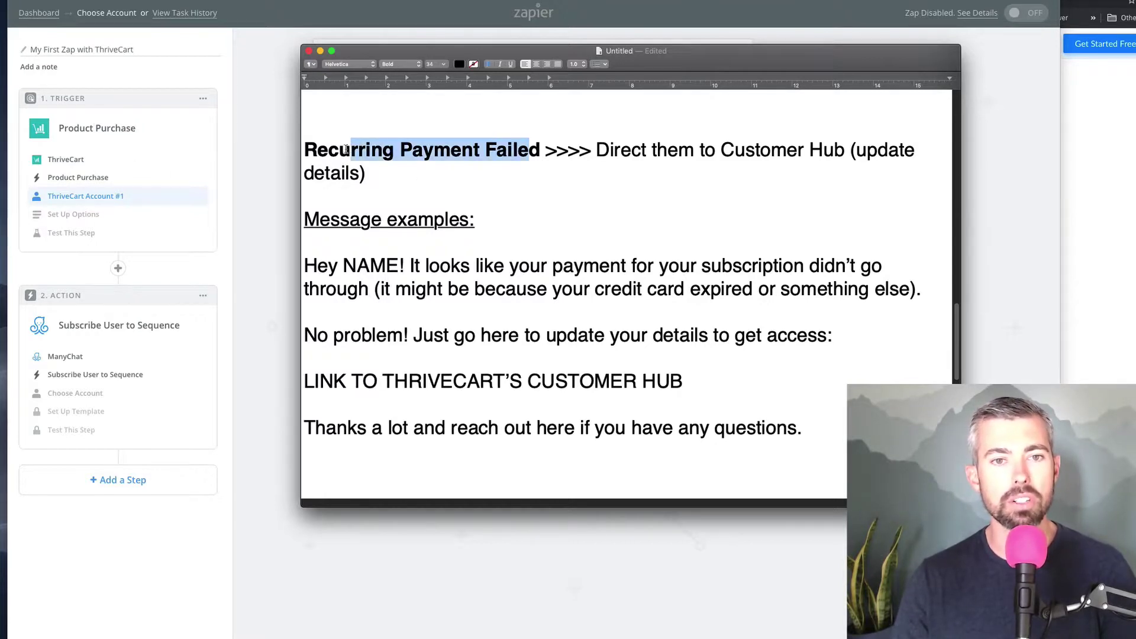
double_click(502, 181)
left_click(515, 165)
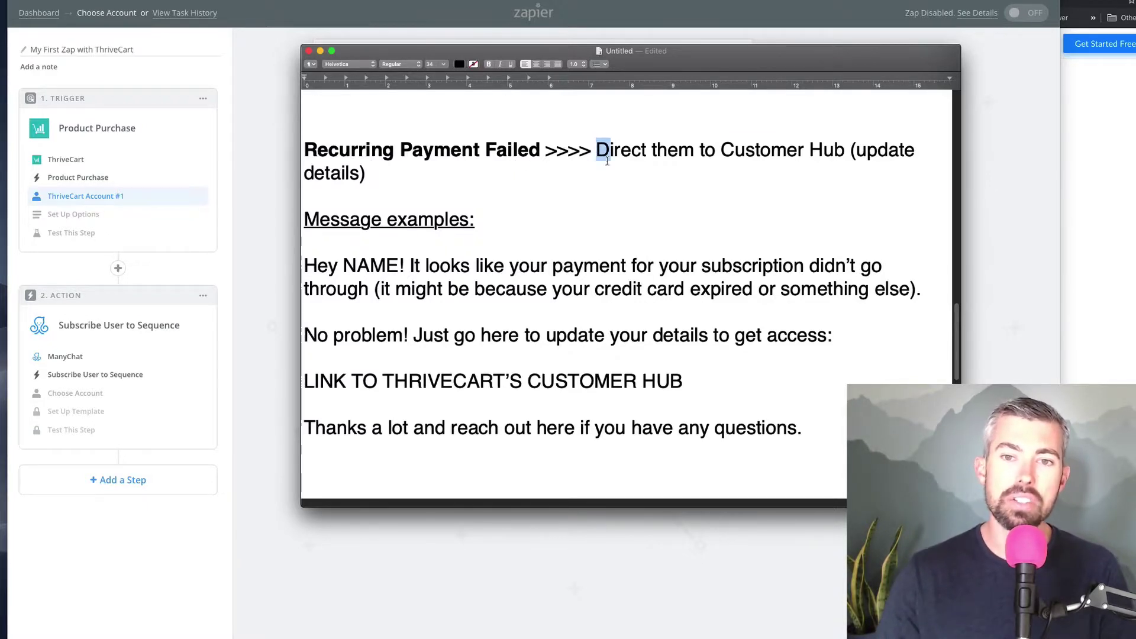
left_click_drag(596, 149, 611, 167)
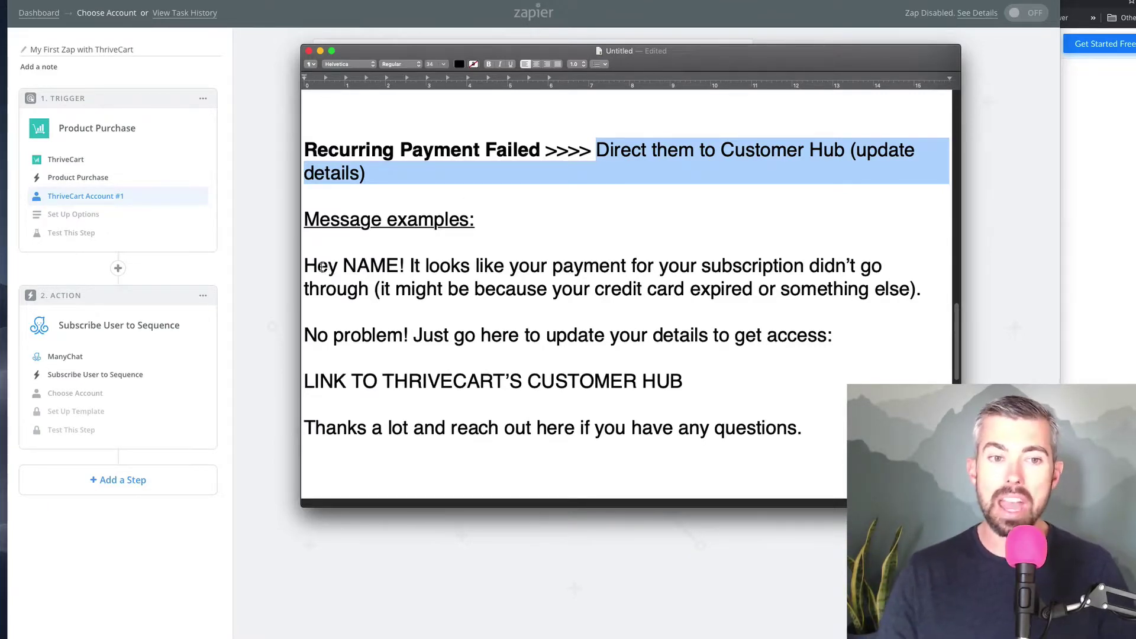
left_click_drag(305, 265, 822, 429)
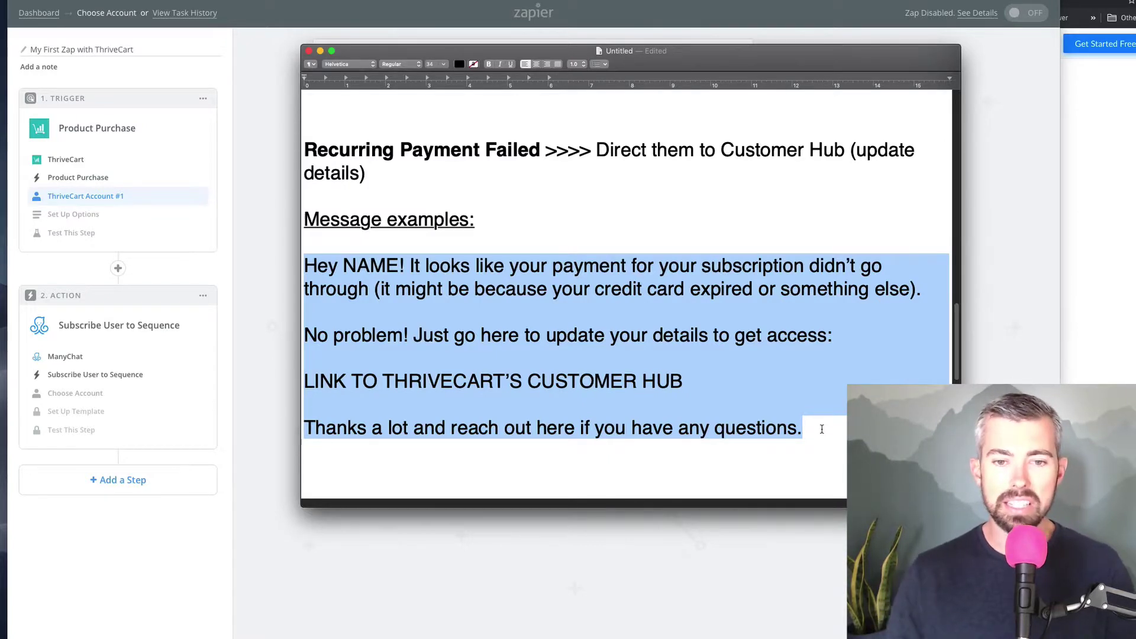
left_click_drag(732, 385, 240, 381)
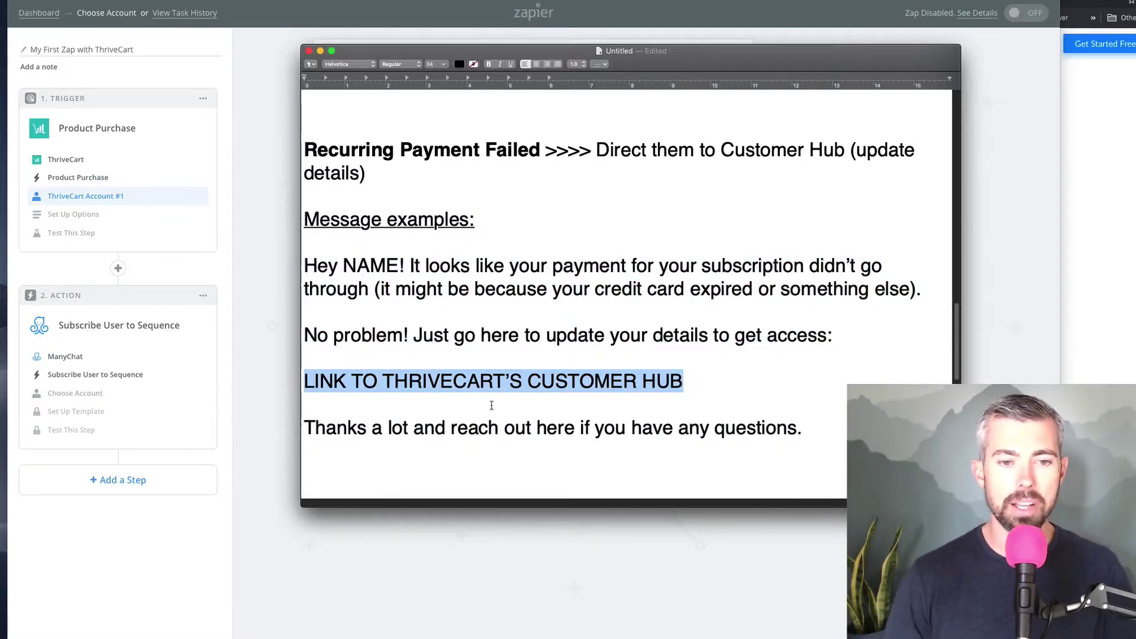
triple_click(481, 432)
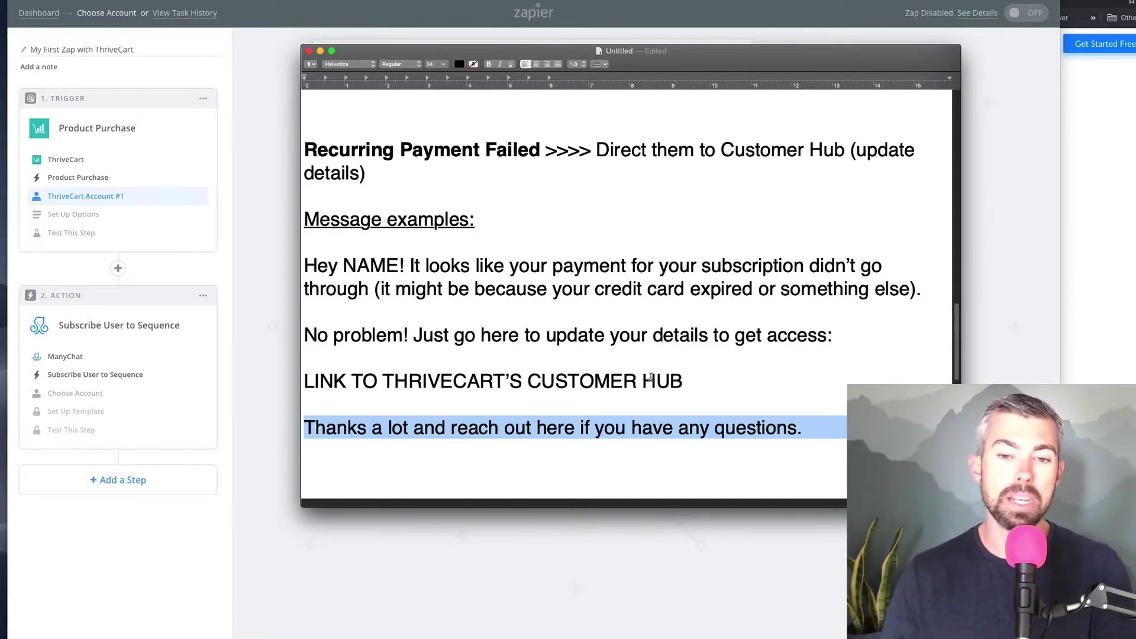
scroll(644, 399, "down", 5)
scroll(644, 401, "down", 2)
left_click(621, 395)
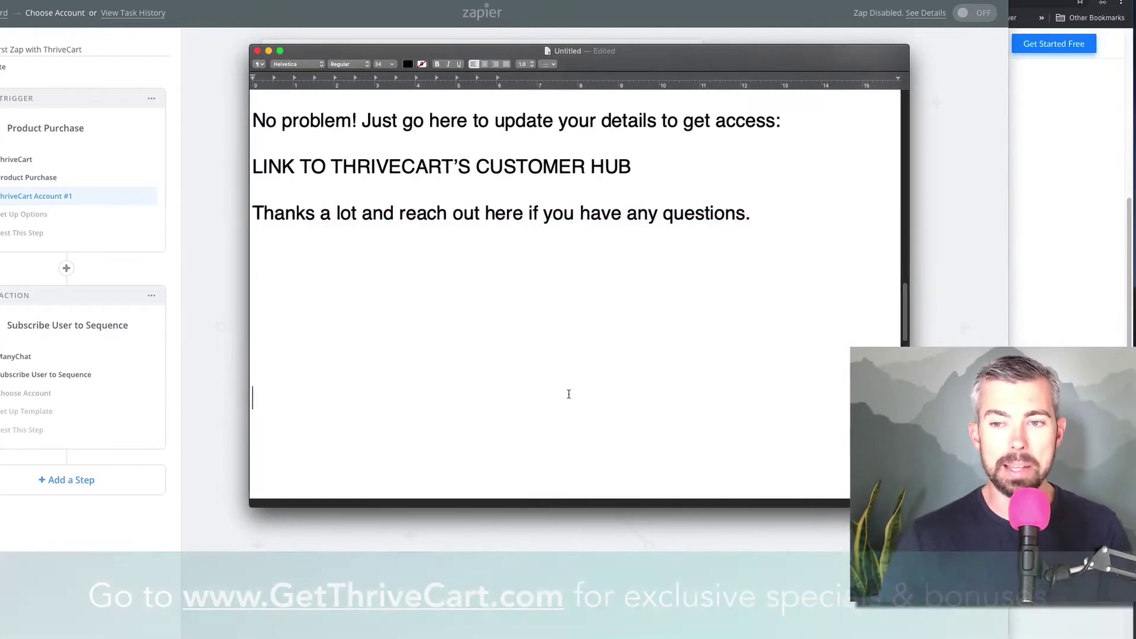
scroll(562, 394, "down", 5)
scroll(509, 406, "down", 3)
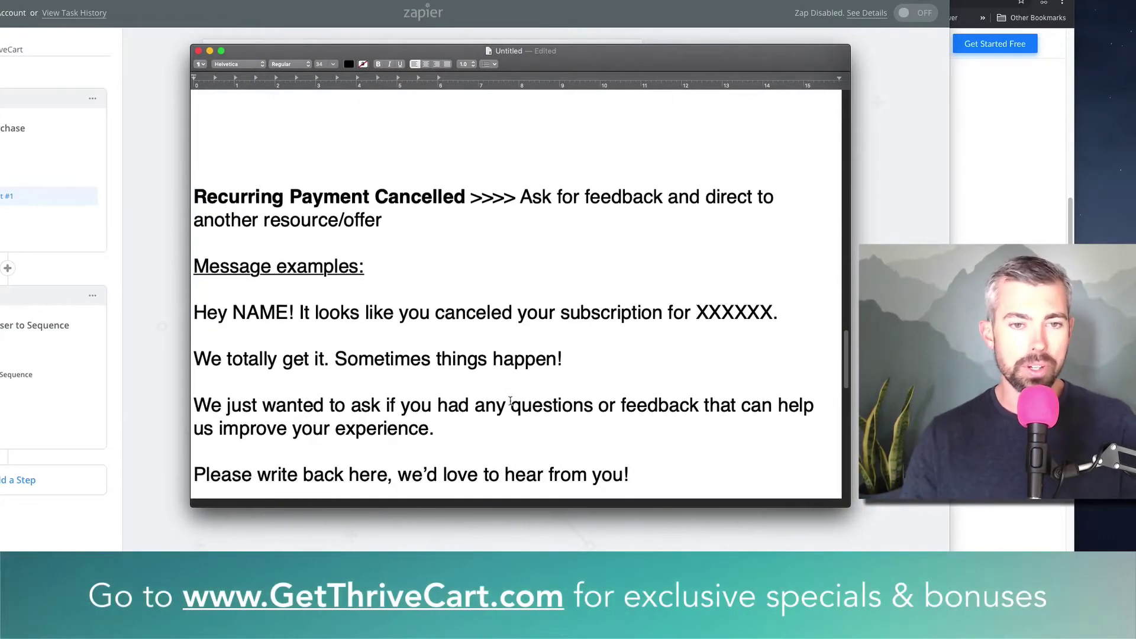
scroll(308, 219, "down", 1)
scroll(317, 213, "down", 1)
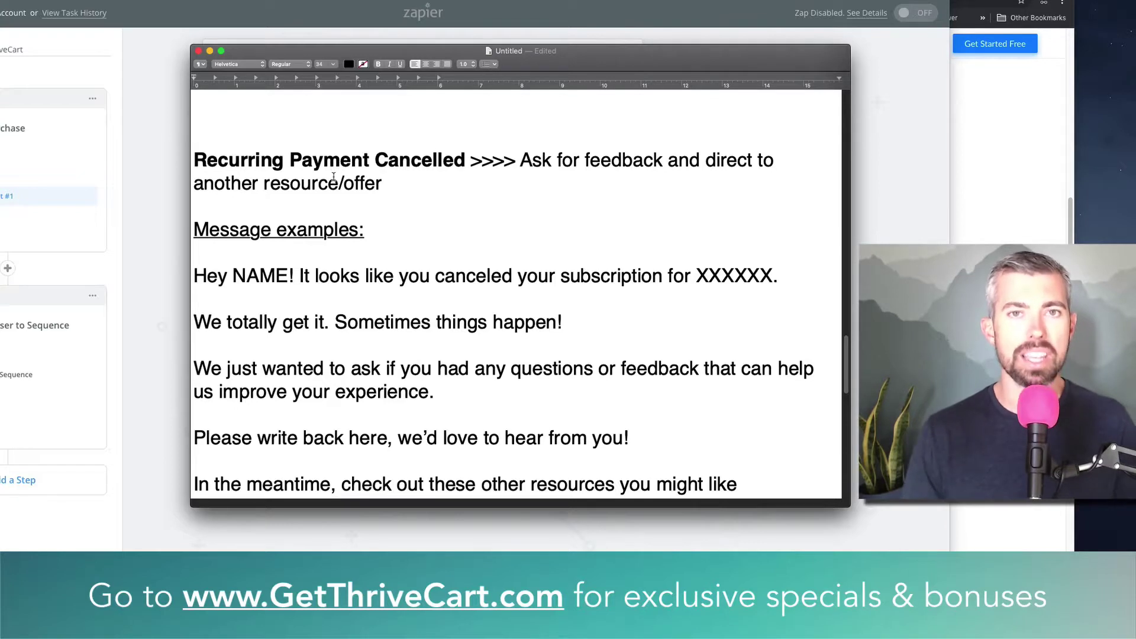
scroll(334, 176, "down", 2)
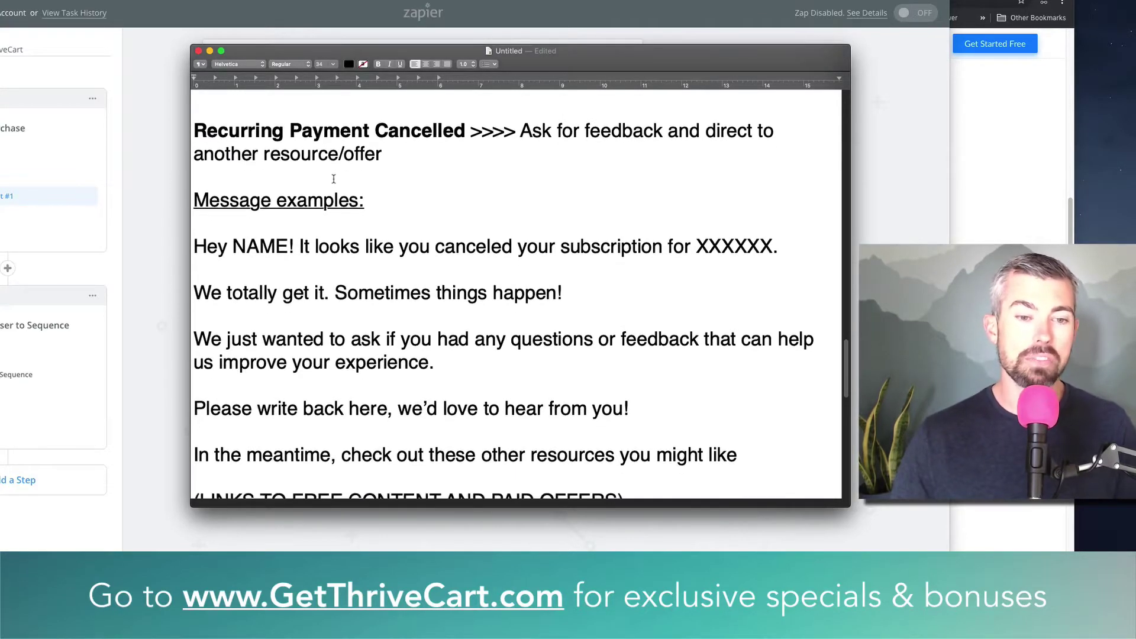
scroll(334, 180, "up", 1)
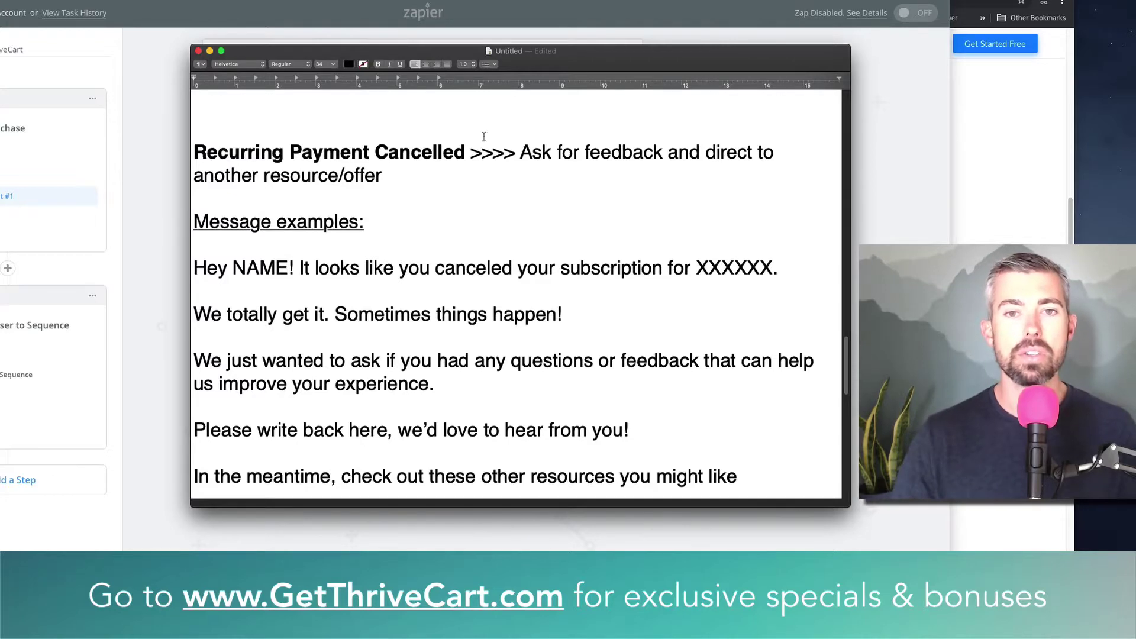
left_click(448, 151)
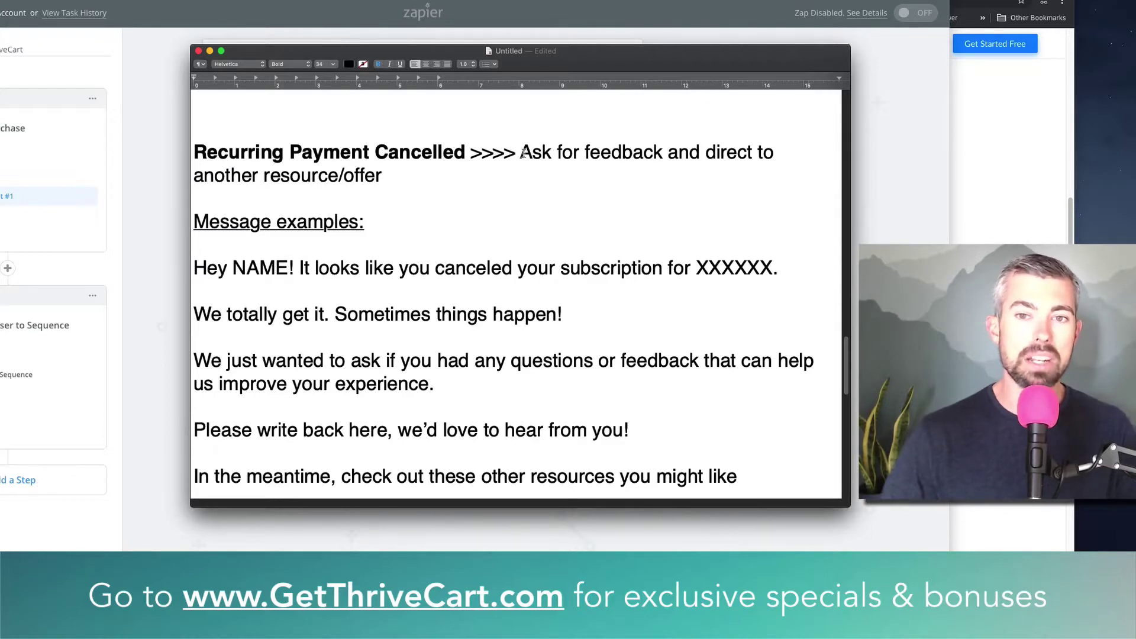
left_click_drag(521, 153, 517, 165)
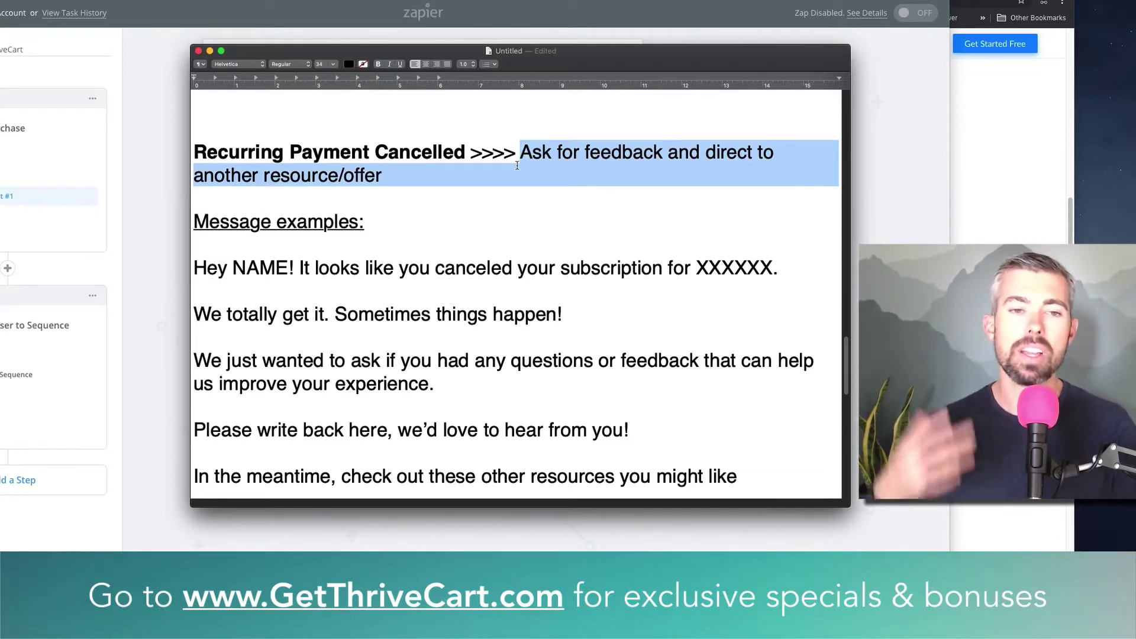
scroll(517, 166, "down", 1)
scroll(518, 165, "down", 2)
left_click(195, 193)
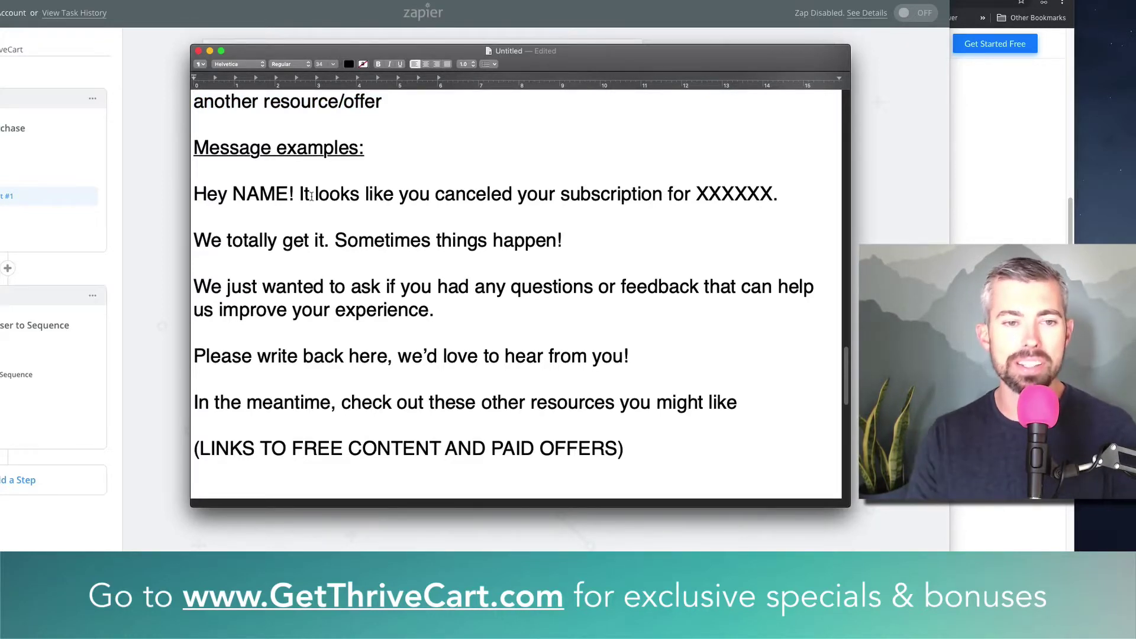
scroll(355, 254, "down", 1)
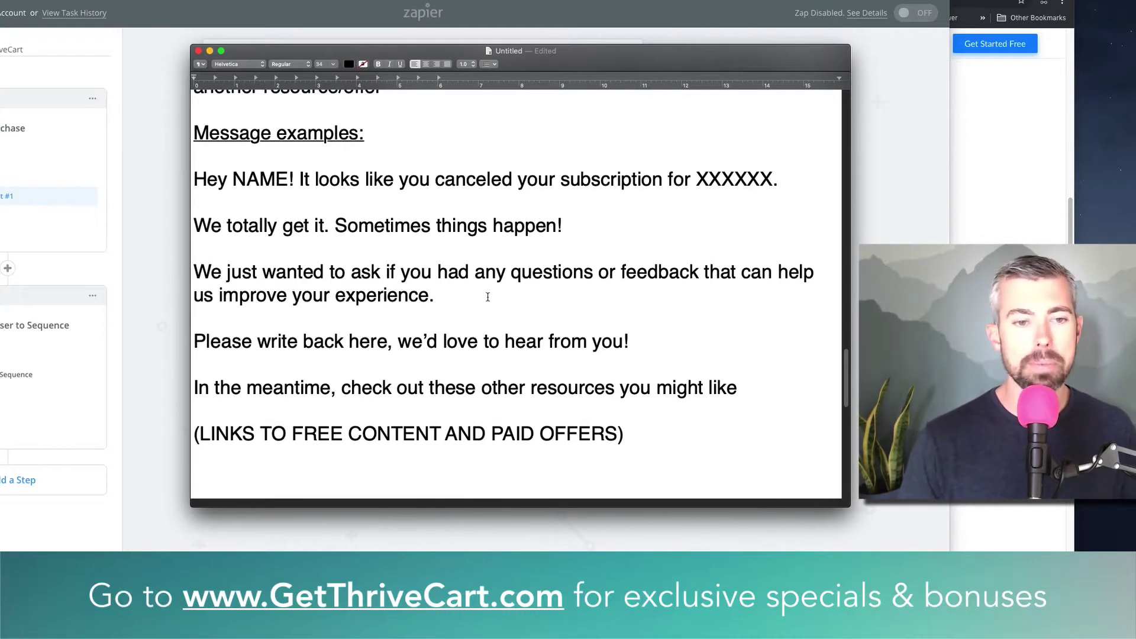
scroll(487, 297, "down", 2)
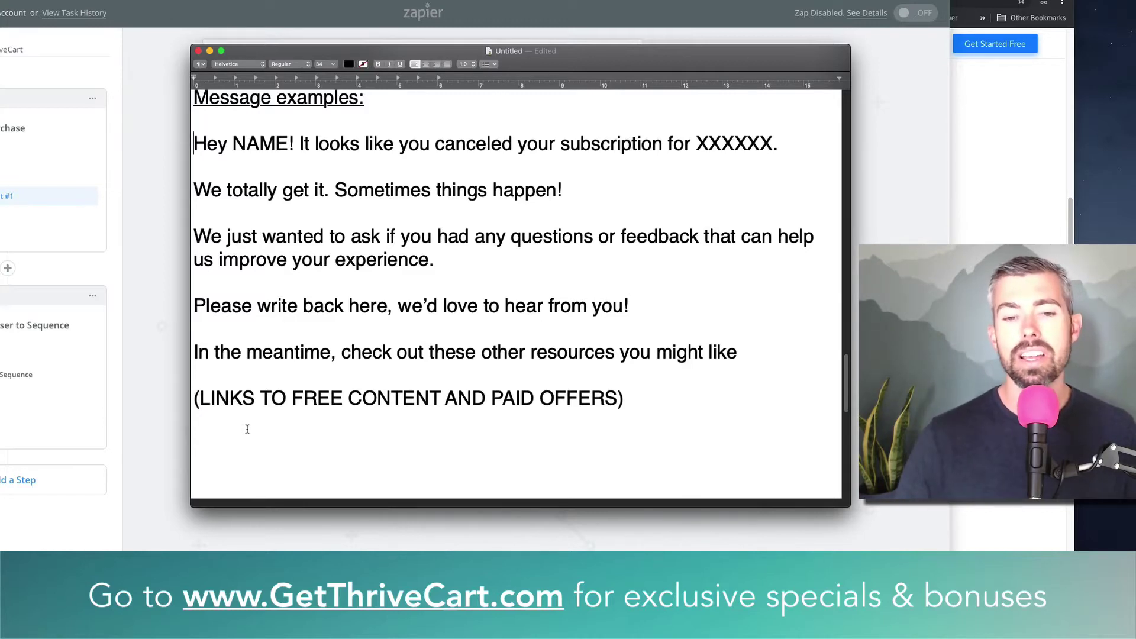
scroll(248, 429, "up", 1)
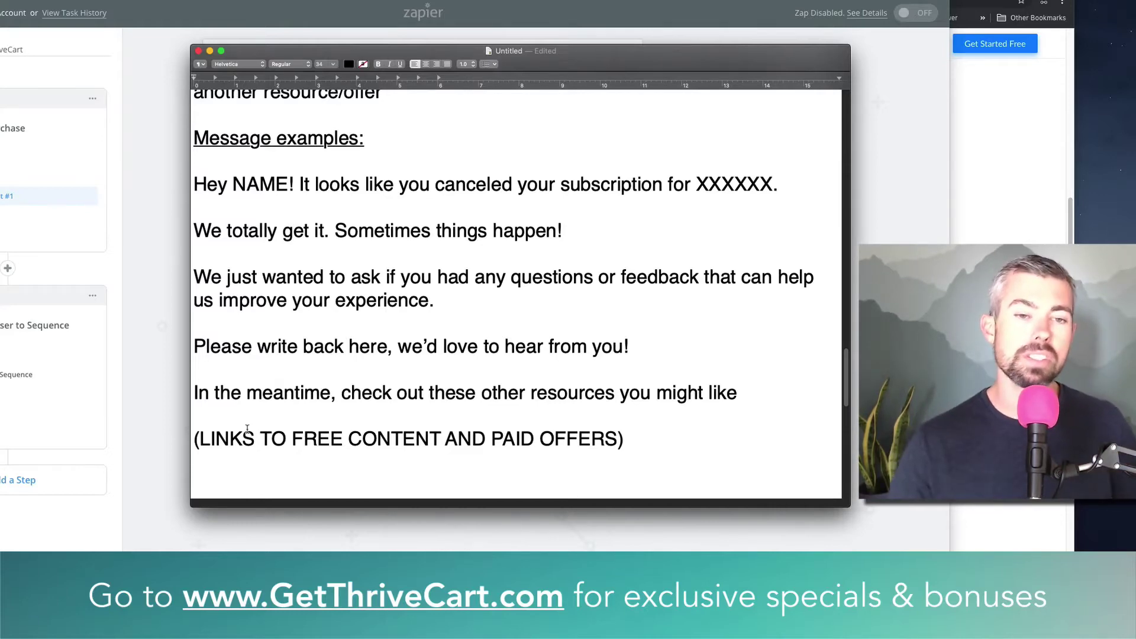
scroll(248, 429, "up", 1)
scroll(237, 411, "up", 3)
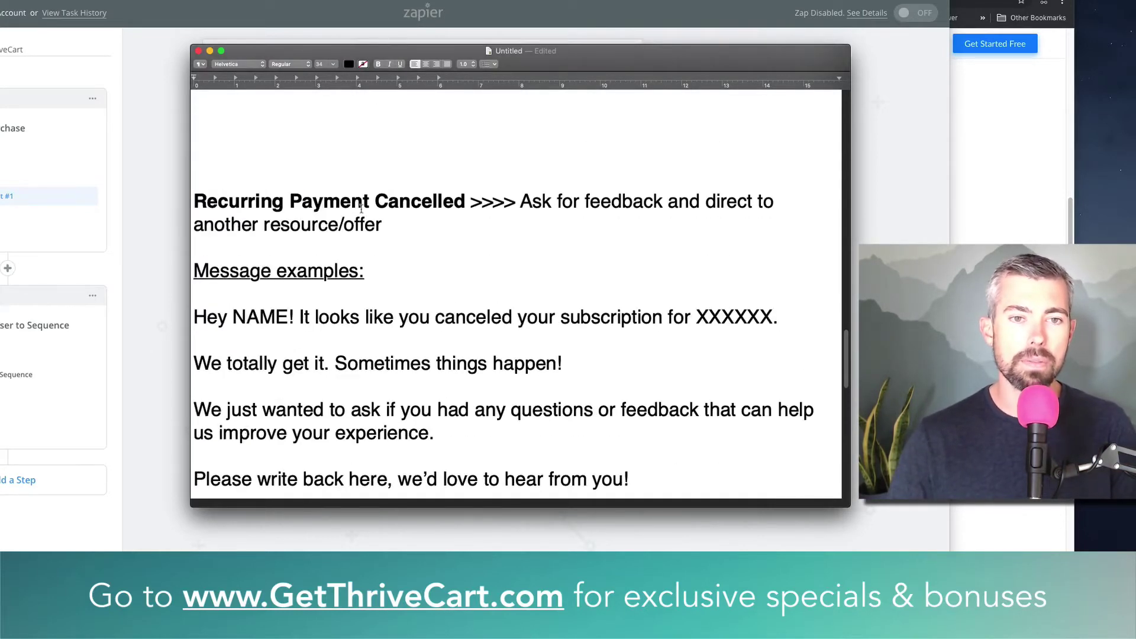
double_click(395, 204)
left_click(449, 327)
scroll(453, 331, "down", 5)
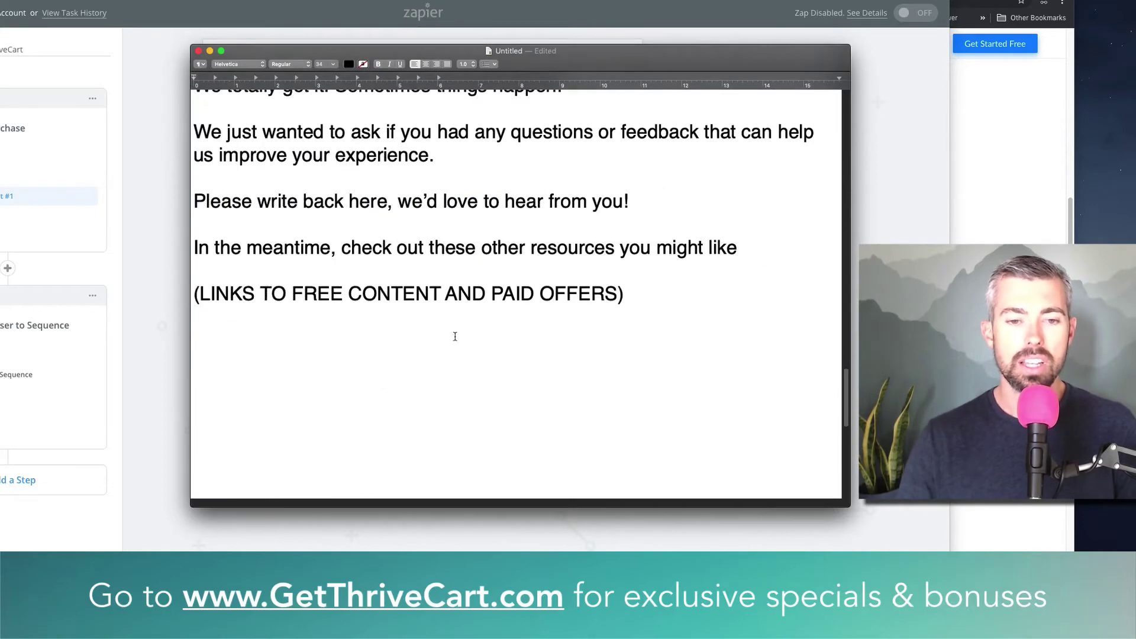
scroll(454, 335, "down", 8)
scroll(454, 336, "down", 3)
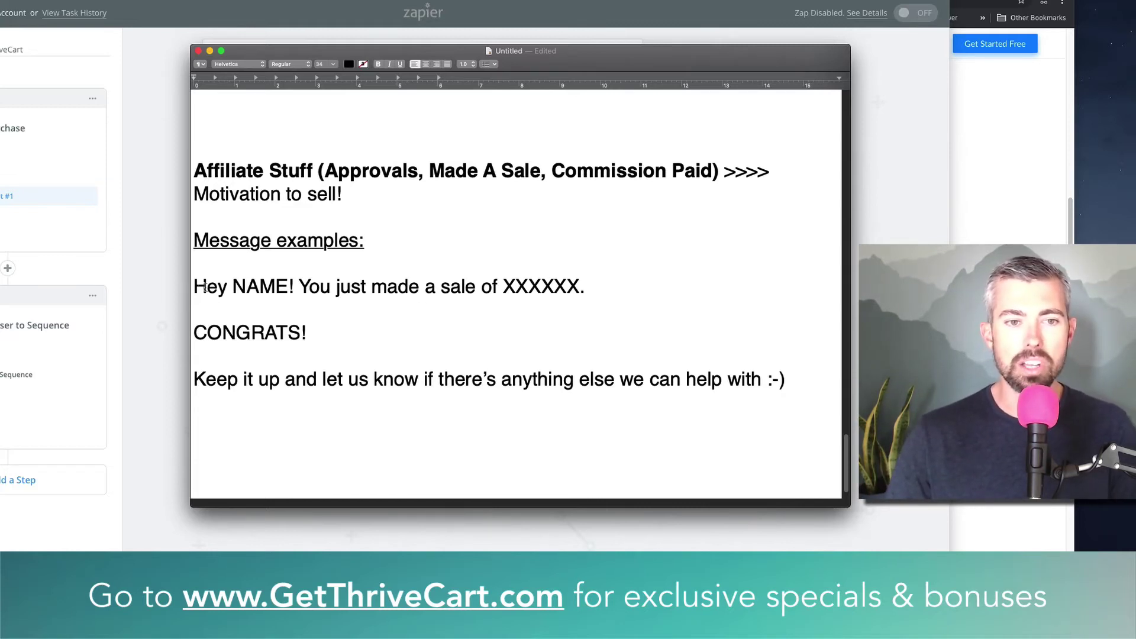
Highlight then deselect the affiliate sale message, and bring the Zapier zap forward
left_click_drag(195, 283, 502, 400)
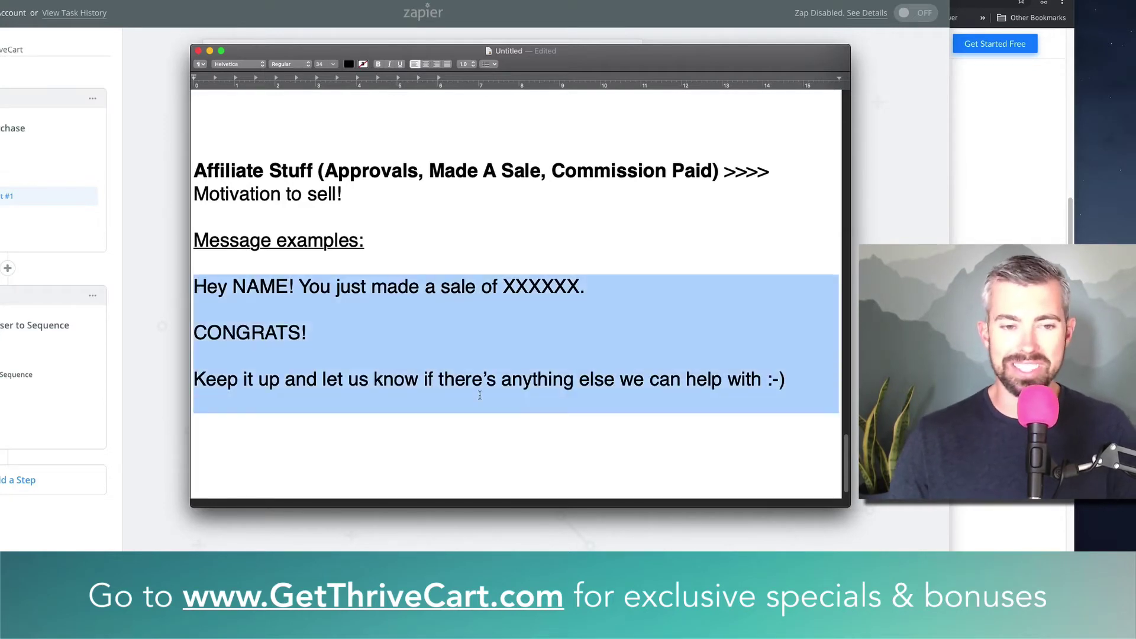
left_click(517, 401)
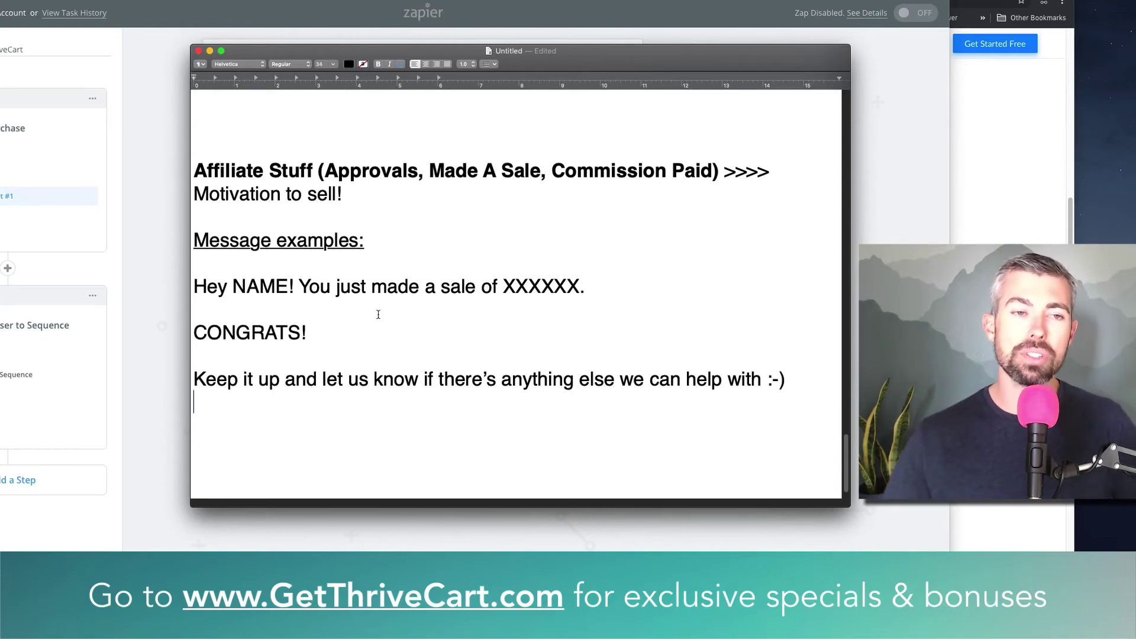
left_click(158, 183)
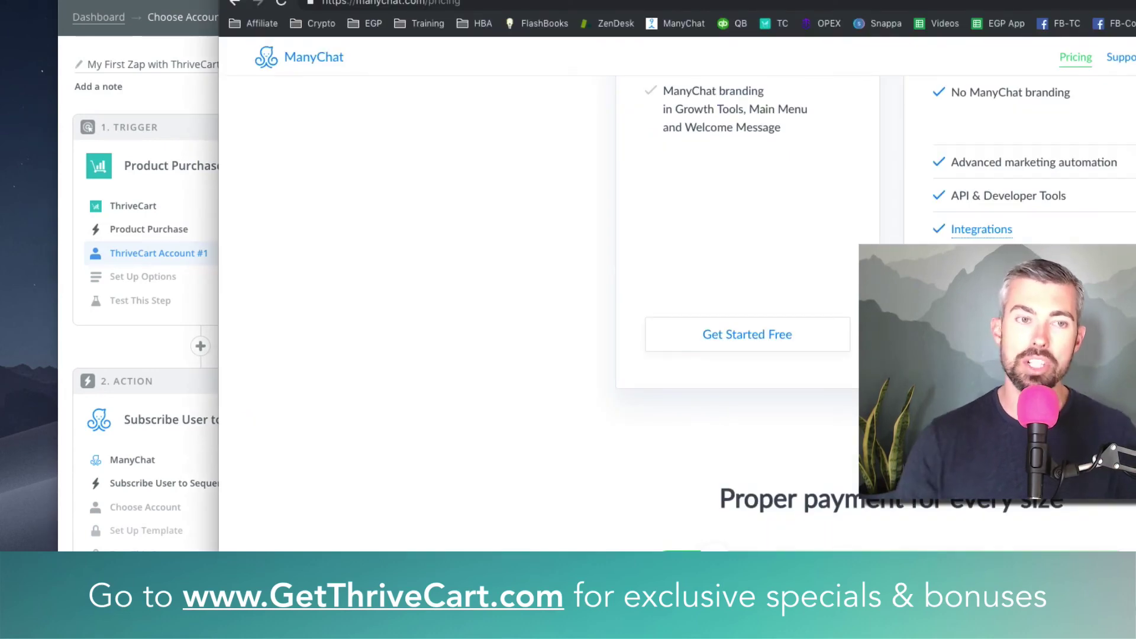
Go from the ManyChat pricing page to the 'Meet Messenger Marketing' home page via the logo
scroll(681, 296, "up", 10)
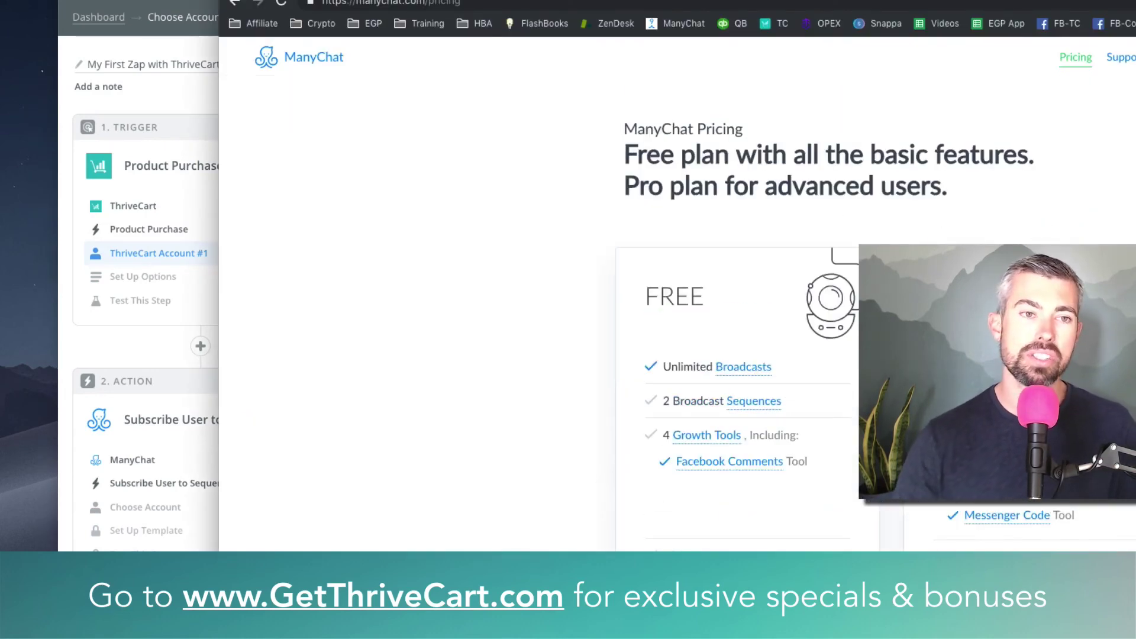
left_click(318, 69)
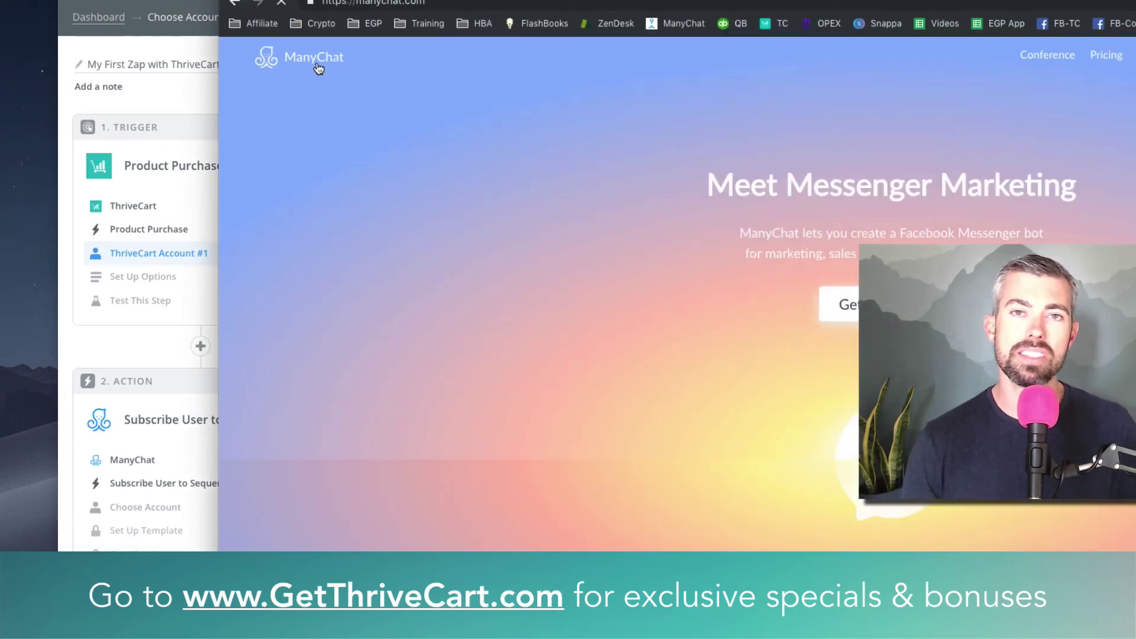